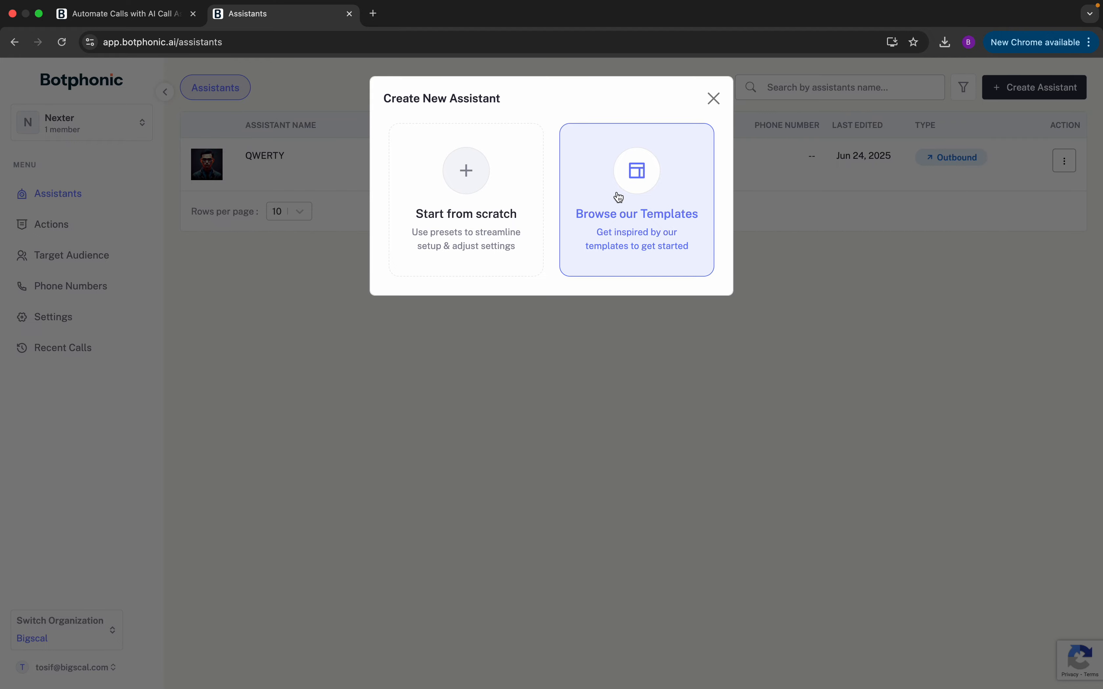
- Browse the assistant templates, filter them to inbound Healthcare ones, and open the Receptionist template
{"action": "left_click", "coordinate": [628, 194]}
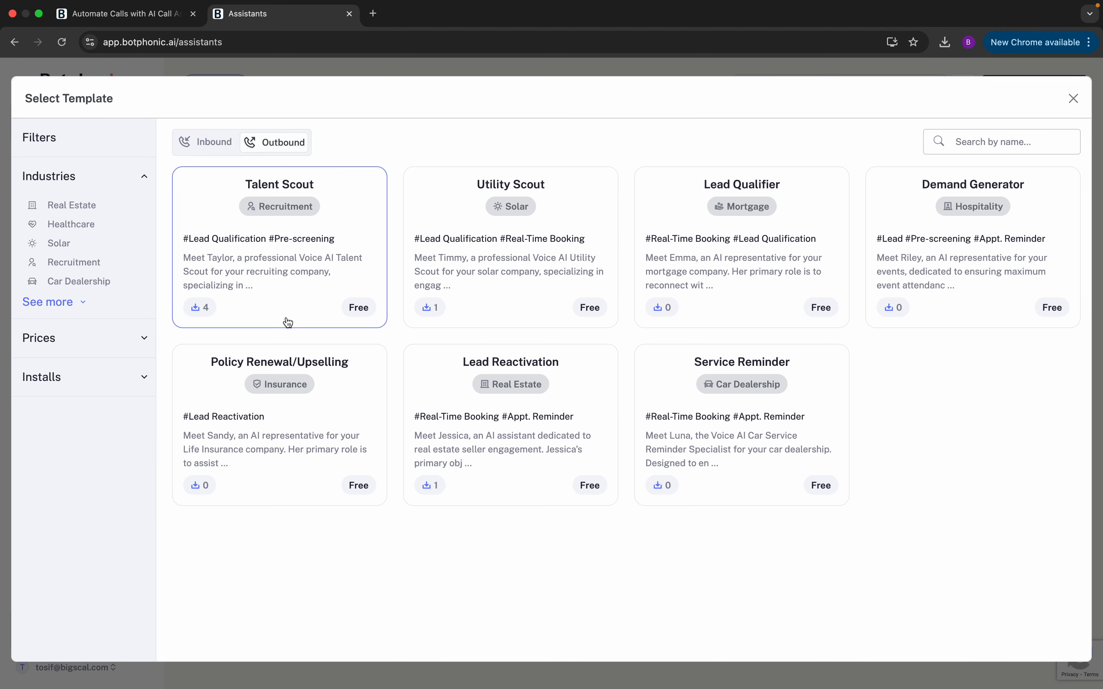
{"action": "left_click", "coordinate": [84, 312]}
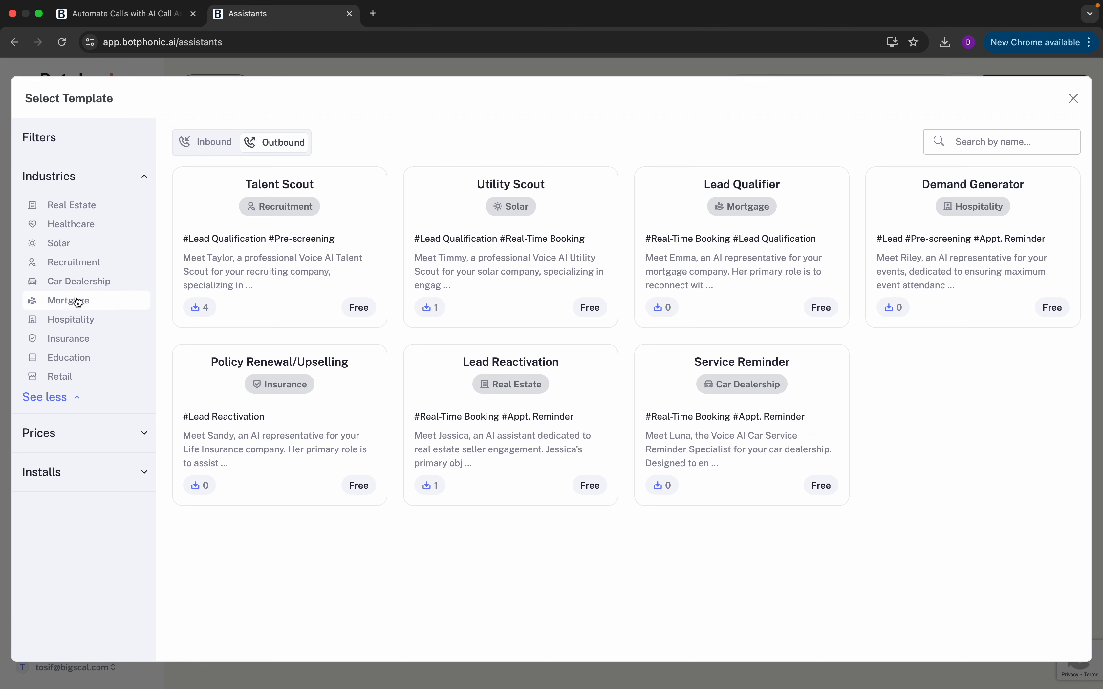
{"action": "left_click", "coordinate": [80, 234]}
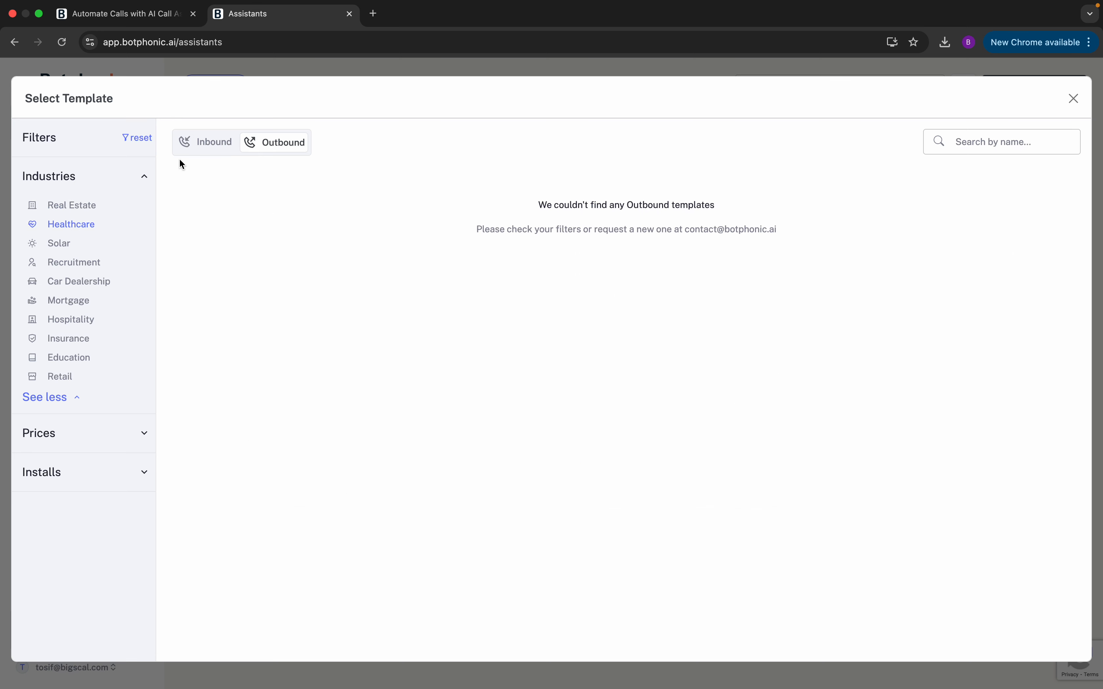
{"action": "left_click", "coordinate": [205, 144]}
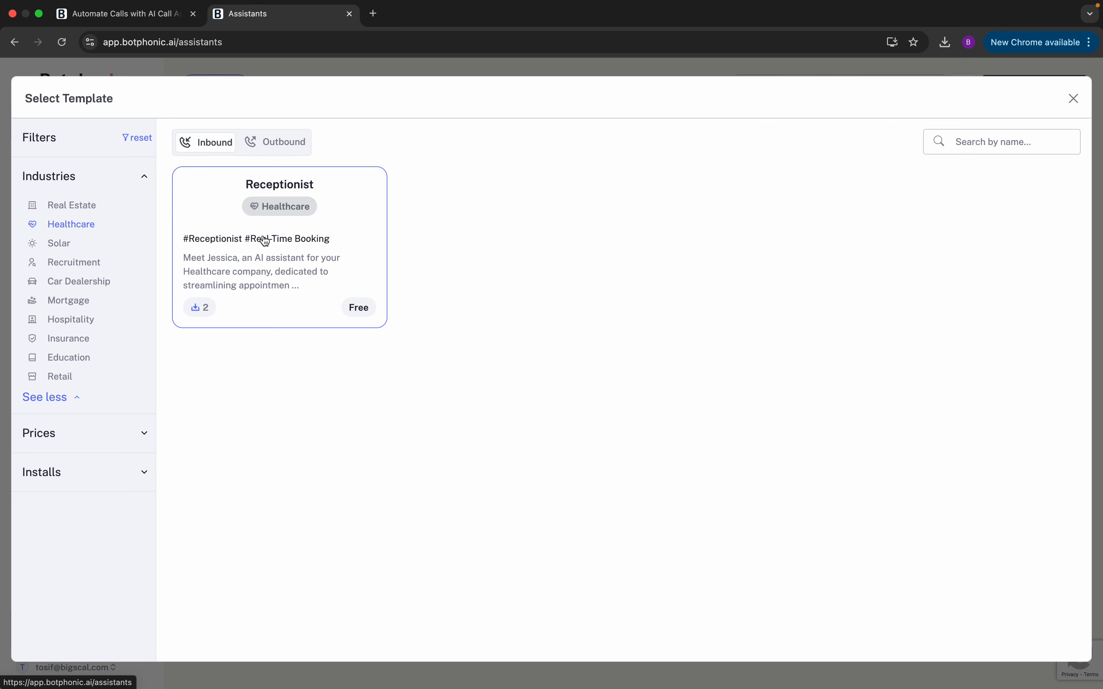
{"action": "left_click", "coordinate": [280, 249]}
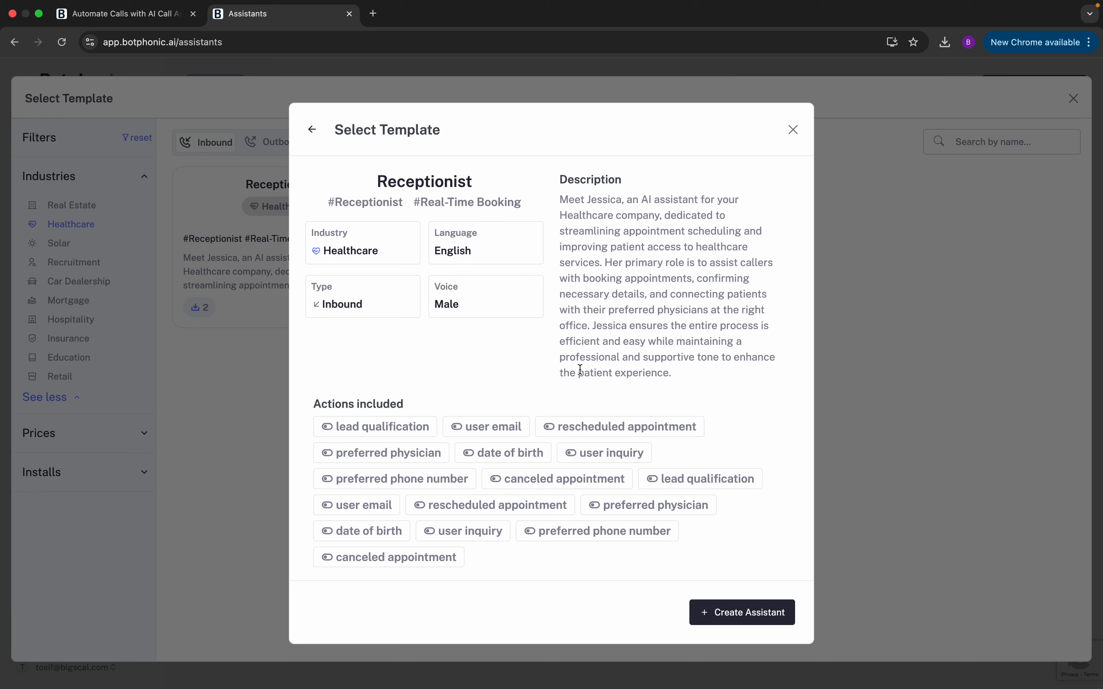
- Review the Receptionist template's industry, language, type and voice, create an assistant from it, and open that assistant's configuration
{"action": "left_click_drag", "start_coordinate": [320, 249], "coordinate": [392, 249]}
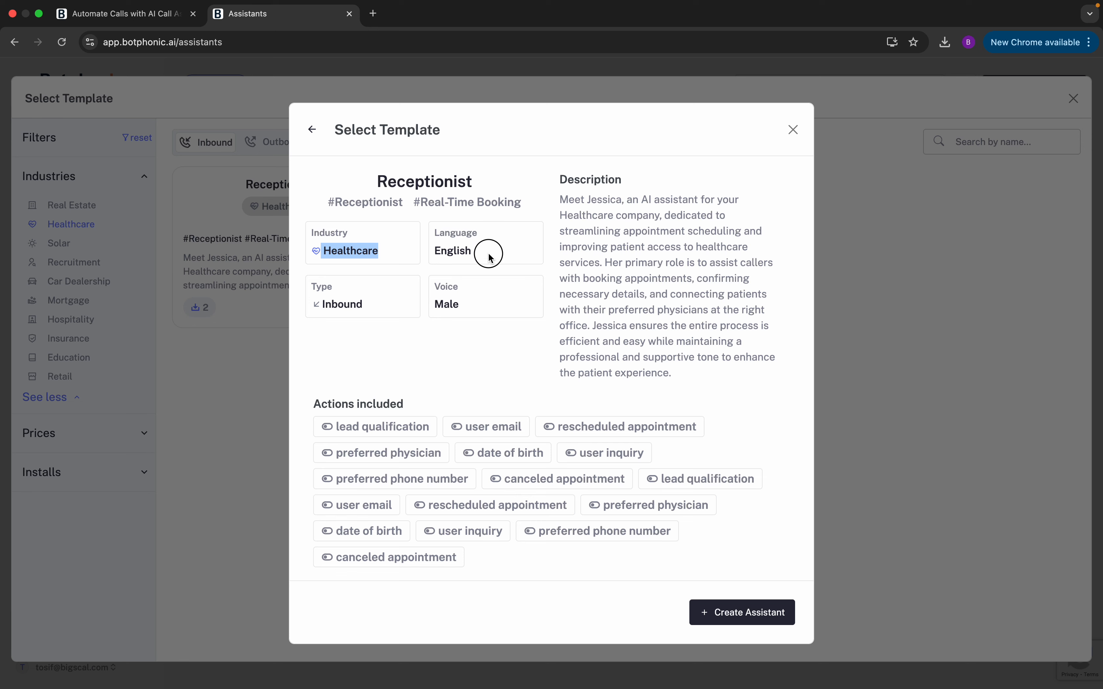
{"action": "left_click_drag", "start_coordinate": [488, 253], "coordinate": [430, 246]}
{"action": "left_click_drag", "start_coordinate": [368, 315], "coordinate": [316, 313]}
{"action": "left_click_drag", "start_coordinate": [473, 307], "coordinate": [412, 314]}
{"action": "left_click", "coordinate": [650, 331]}
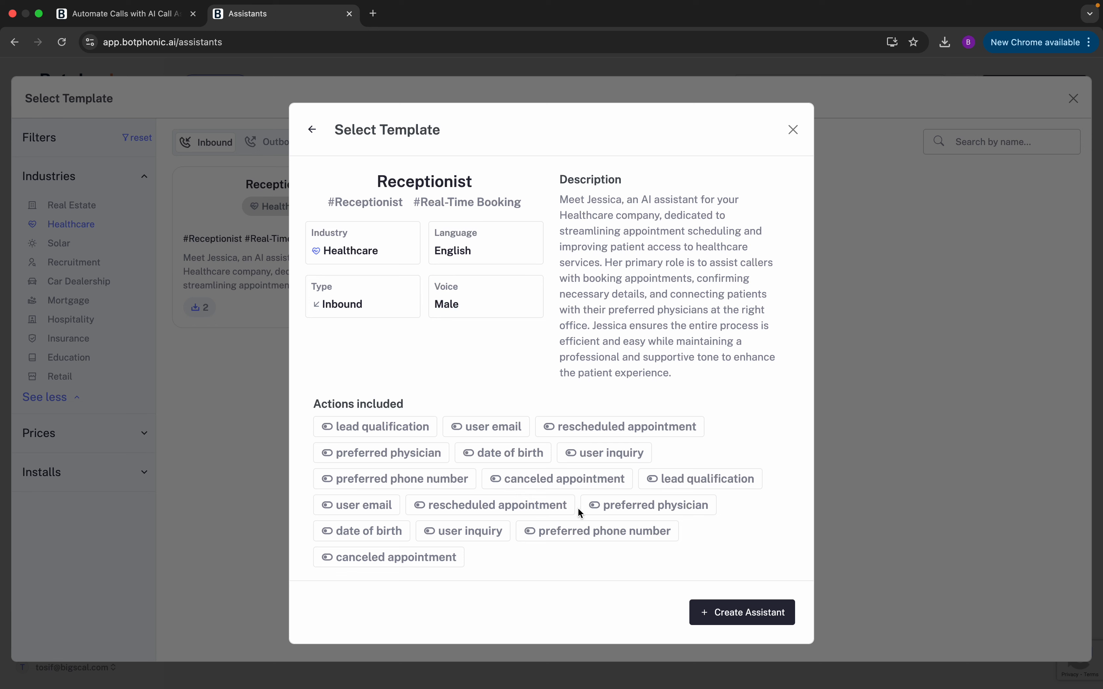
{"action": "left_click", "coordinate": [726, 616]}
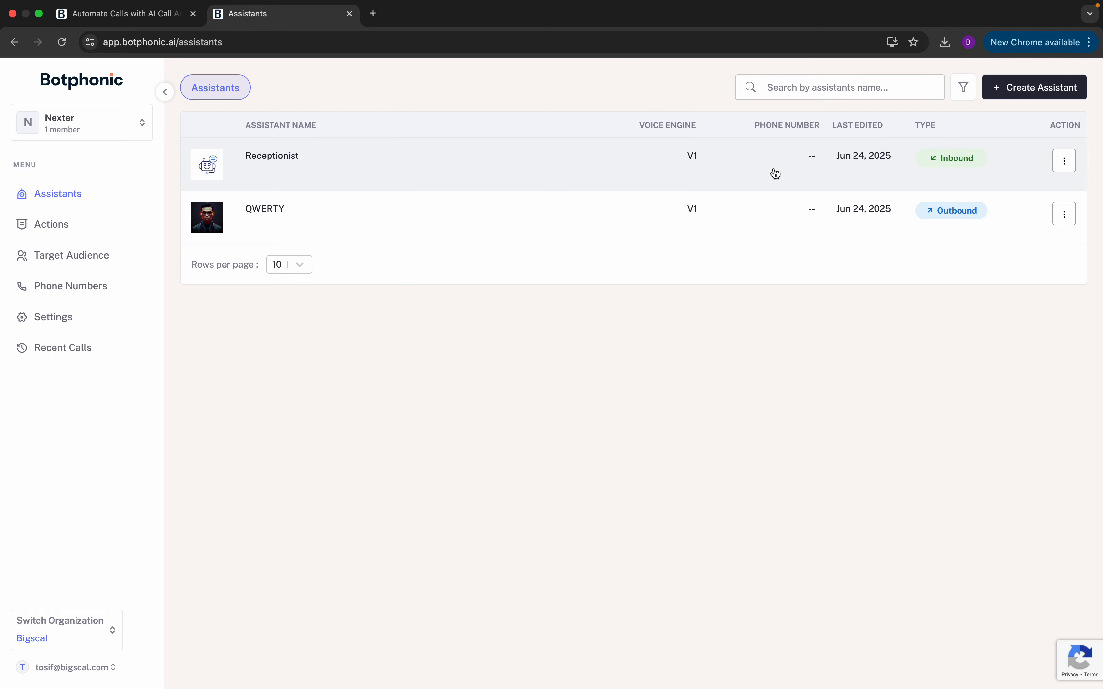
{"action": "left_click", "coordinate": [365, 166]}
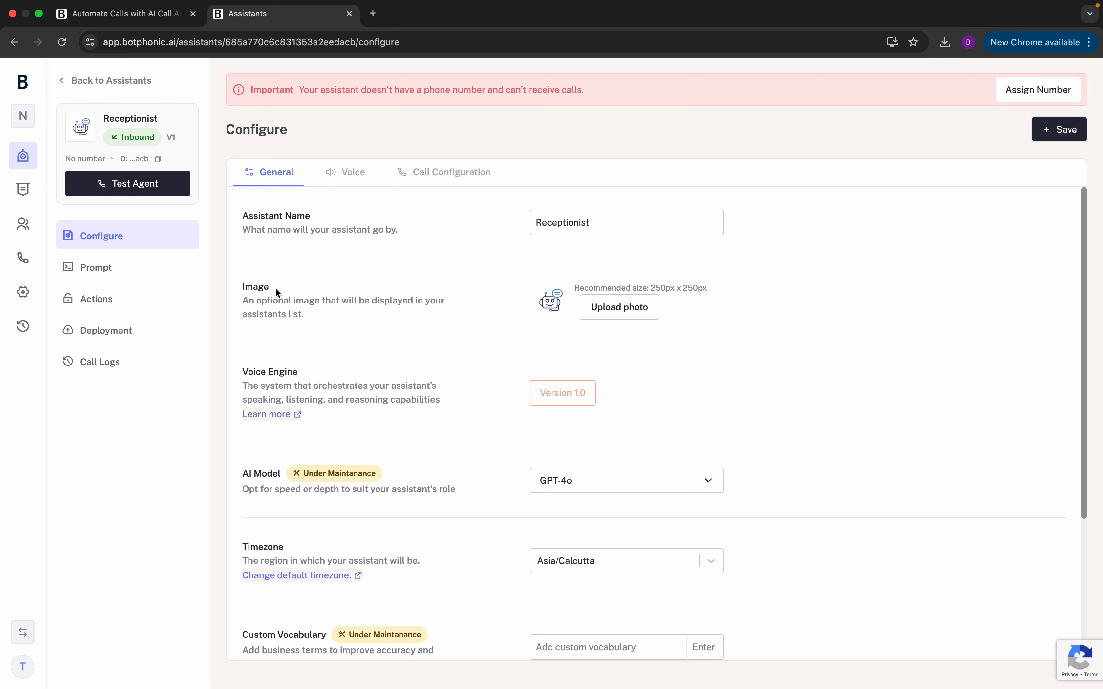
- Change the assistant's name to "Inbound Reception Handler" and look over the other general settings
{"action": "left_click_drag", "start_coordinate": [599, 229], "coordinate": [442, 224]}
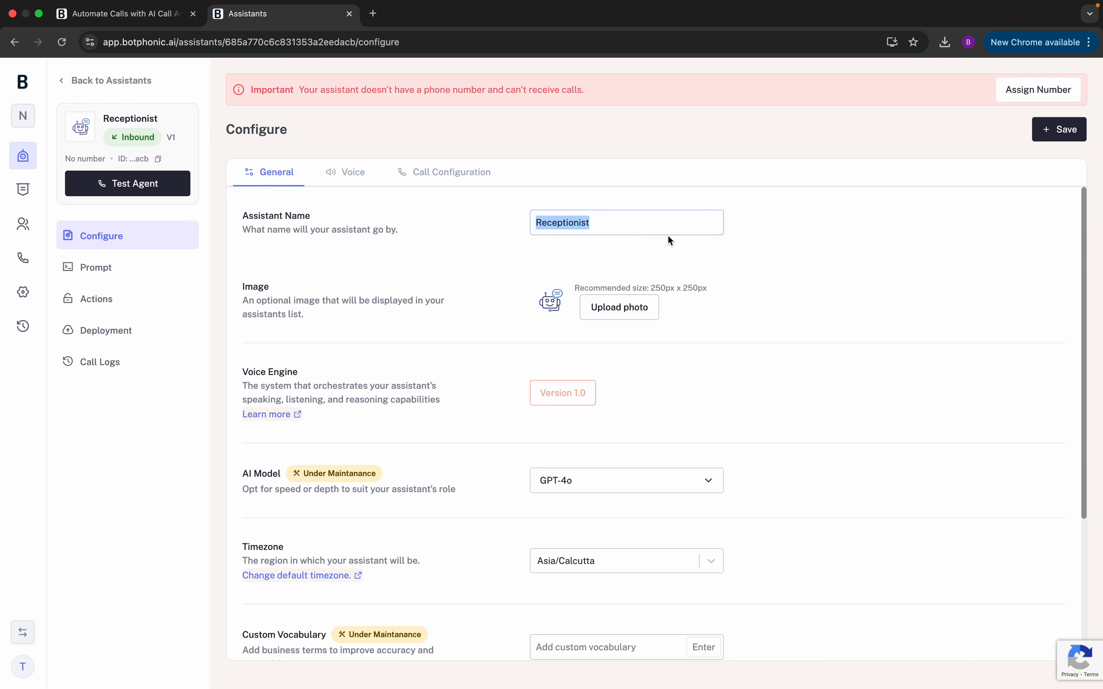
{"action": "type", "text": "Inc"}
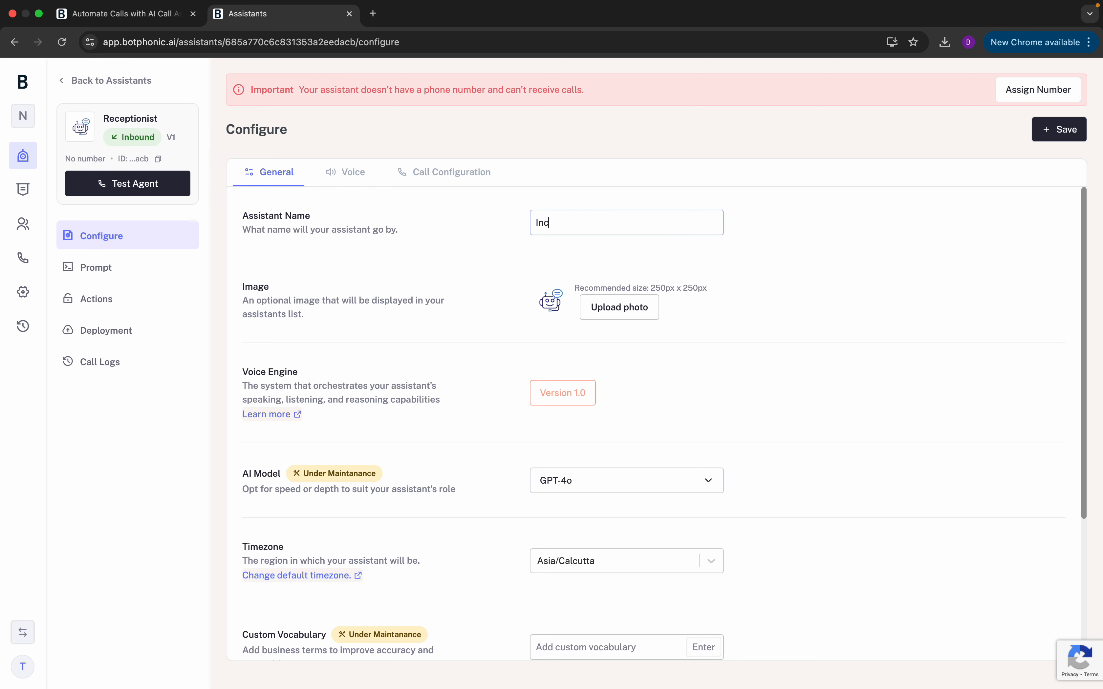
{"action": "type", "text": "bound Reception Handler"}
{"action": "scroll", "coordinate": [438, 251], "scroll_direction": "down", "scroll_amount": 3}
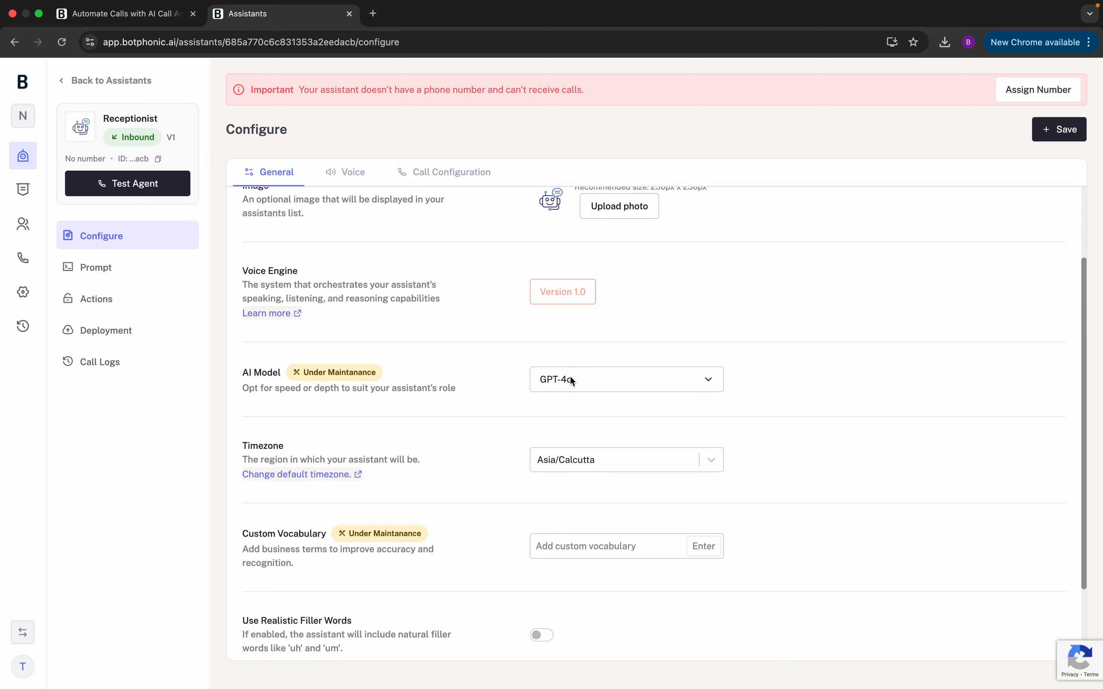
{"action": "scroll", "coordinate": [572, 373], "scroll_direction": "down", "scroll_amount": 1}
{"action": "scroll", "coordinate": [572, 373], "scroll_direction": "up", "scroll_amount": 5}
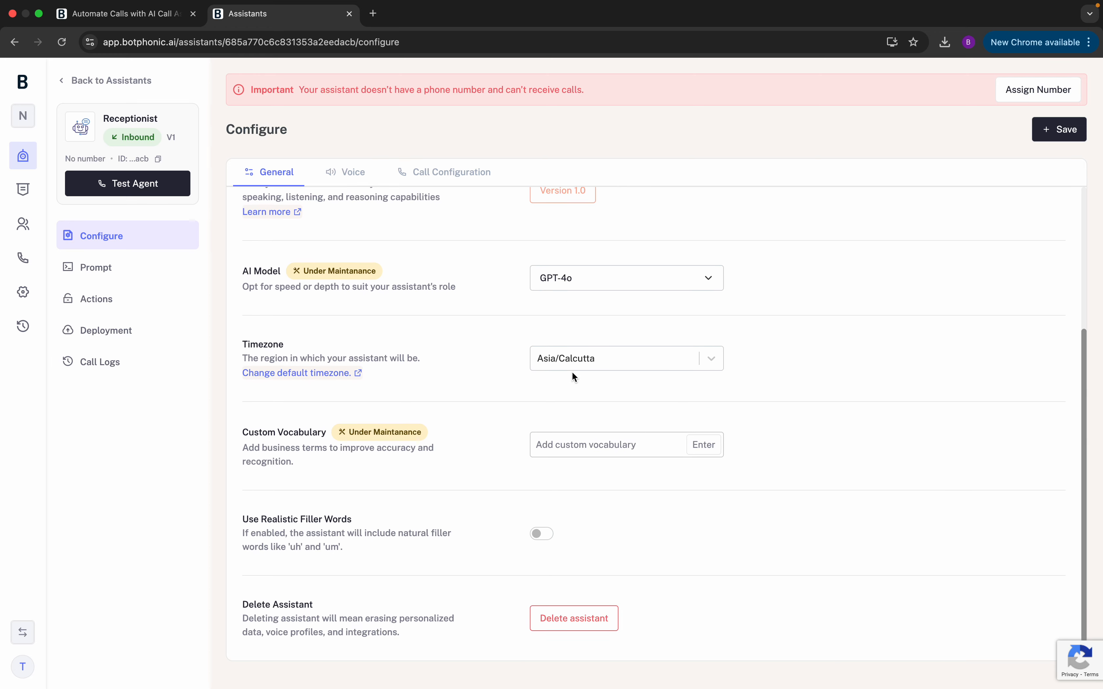
- Listen to the assistant's current voice, then preview the amalthea voice and select it as the replacement
{"action": "left_click", "coordinate": [354, 170]}
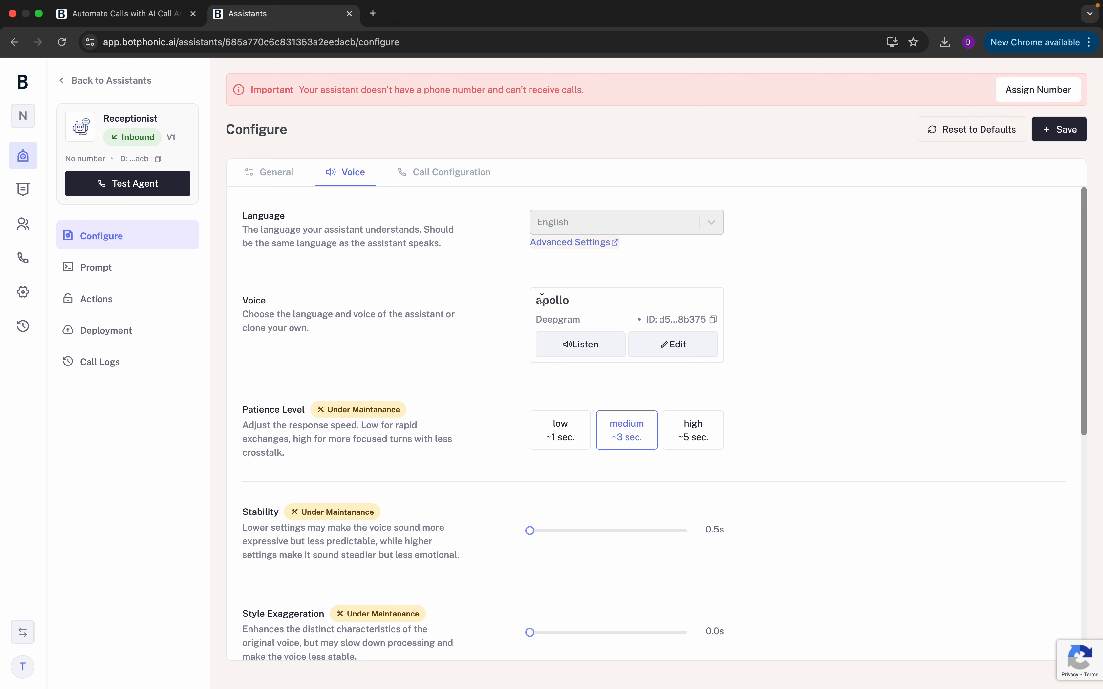
{"action": "left_click", "coordinate": [593, 348]}
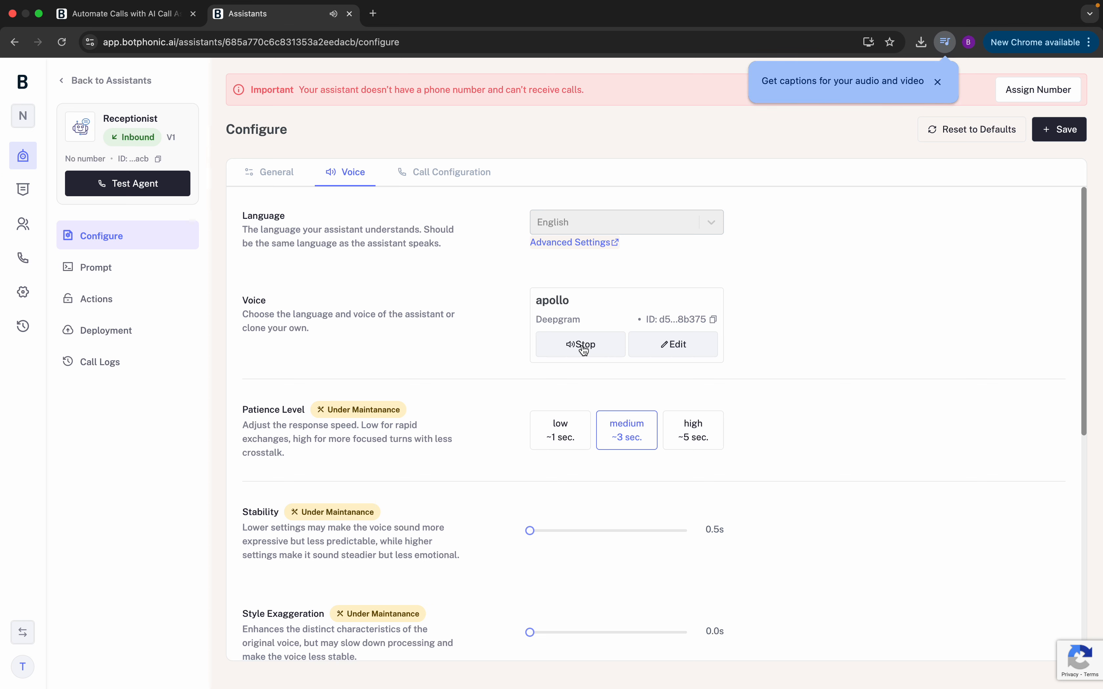
{"action": "left_click", "coordinate": [583, 351]}
{"action": "left_click", "coordinate": [666, 347]}
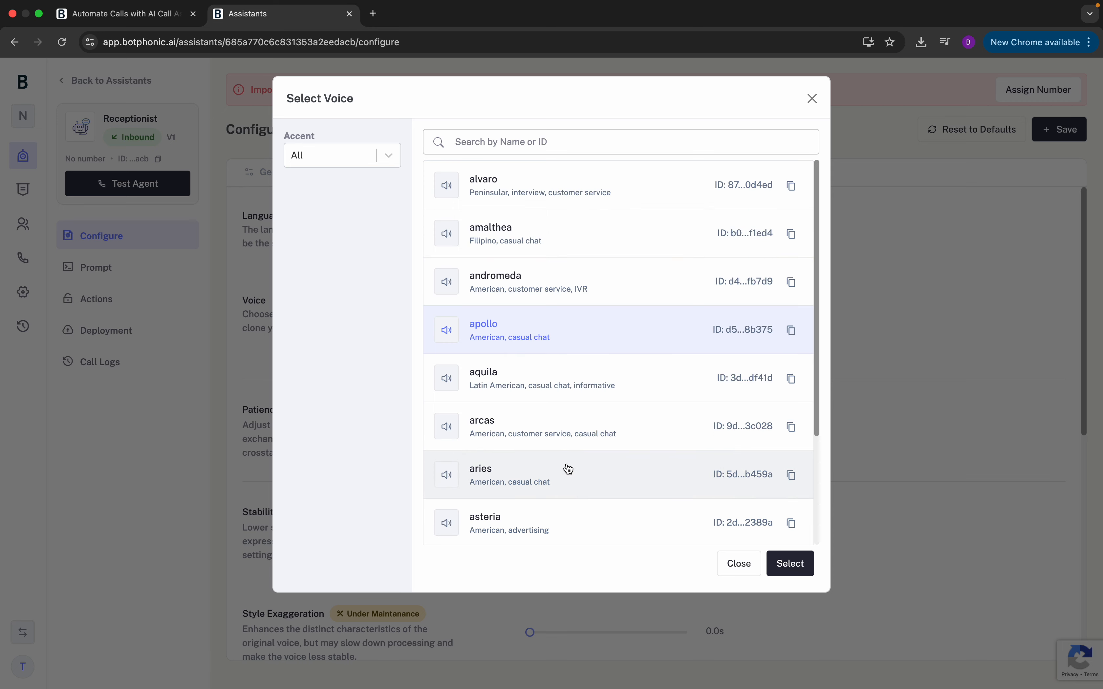
{"action": "left_click", "coordinate": [452, 234]}
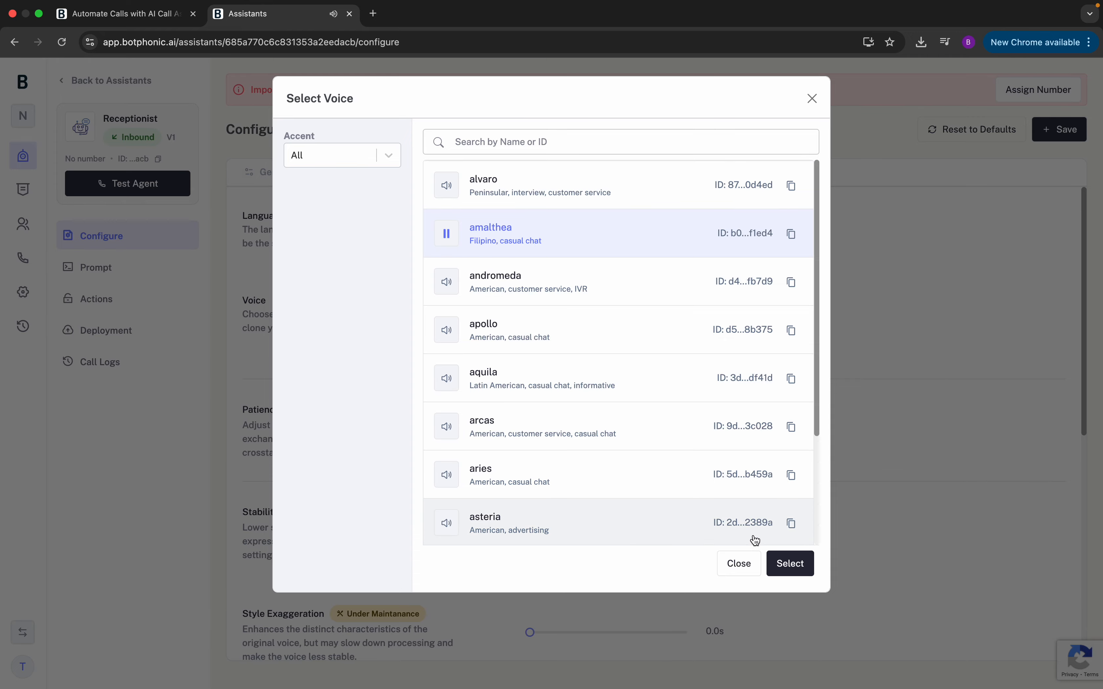
{"action": "left_click", "coordinate": [785, 569]}
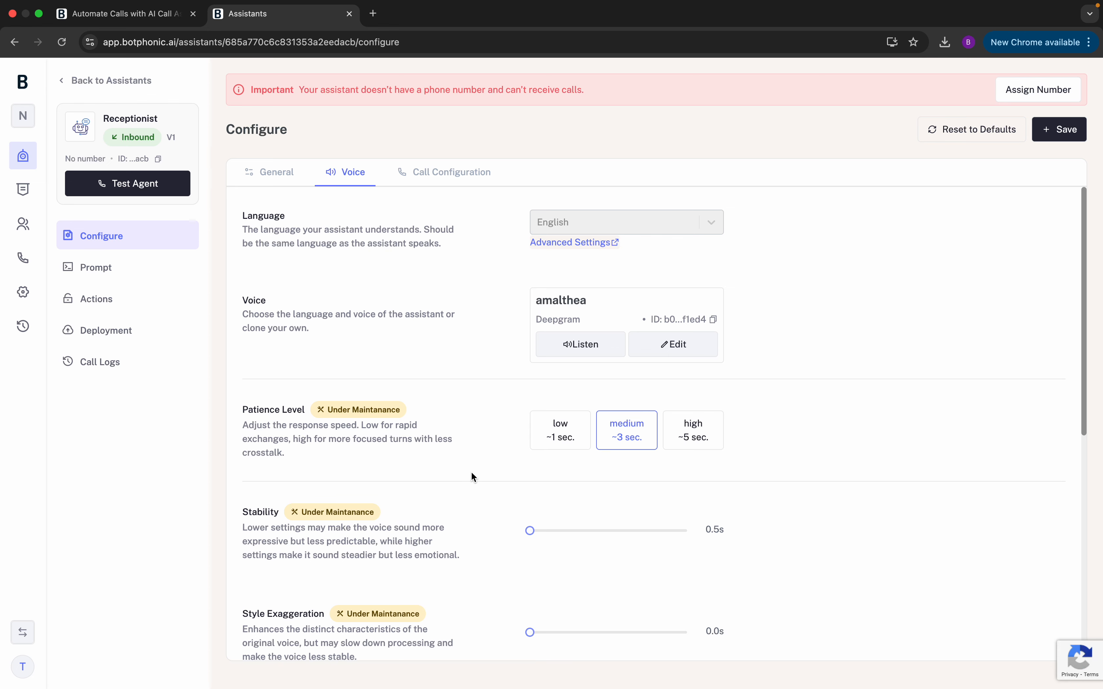
- Review the assistant's remaining voice settings and its call configuration options
{"action": "scroll", "coordinate": [409, 392], "scroll_direction": "down", "scroll_amount": 5}
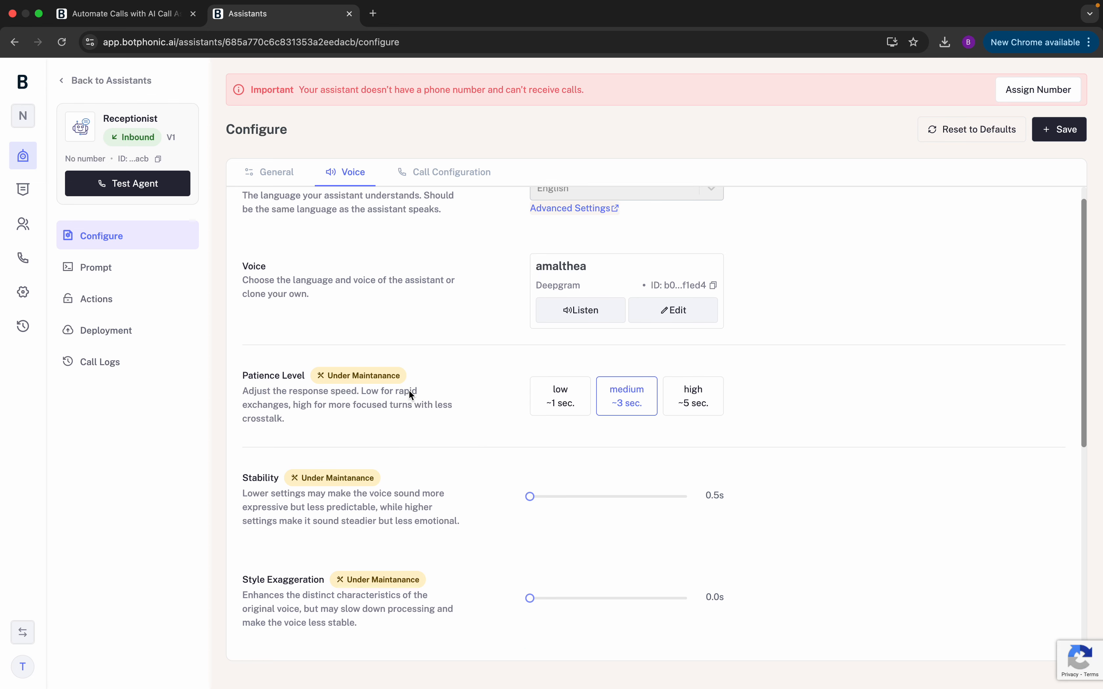
{"action": "scroll", "coordinate": [409, 392], "scroll_direction": "down", "scroll_amount": 4}
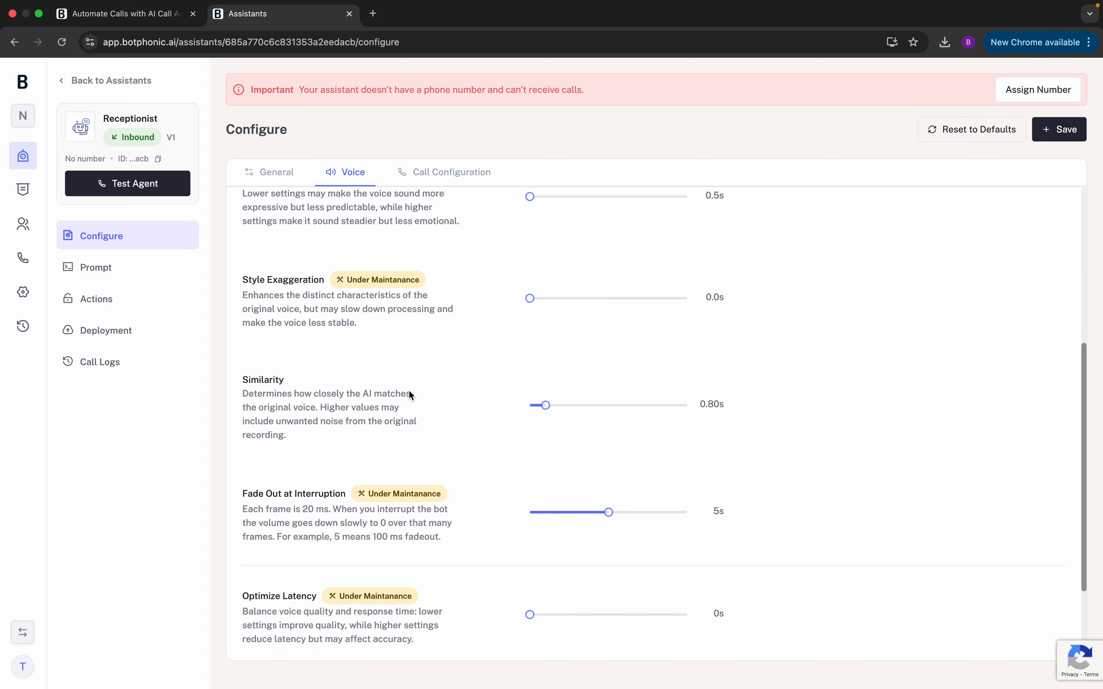
{"action": "scroll", "coordinate": [409, 392], "scroll_direction": "up", "scroll_amount": 10}
{"action": "left_click", "coordinate": [425, 171]}
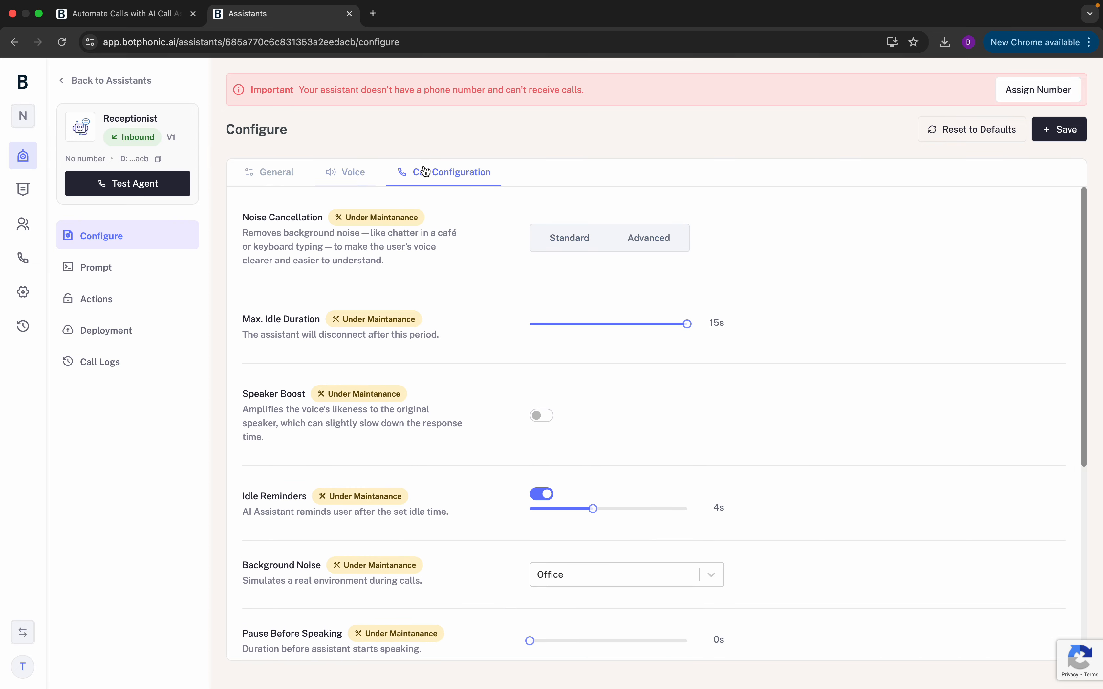
{"action": "scroll", "coordinate": [435, 427], "scroll_direction": "down", "scroll_amount": 7}
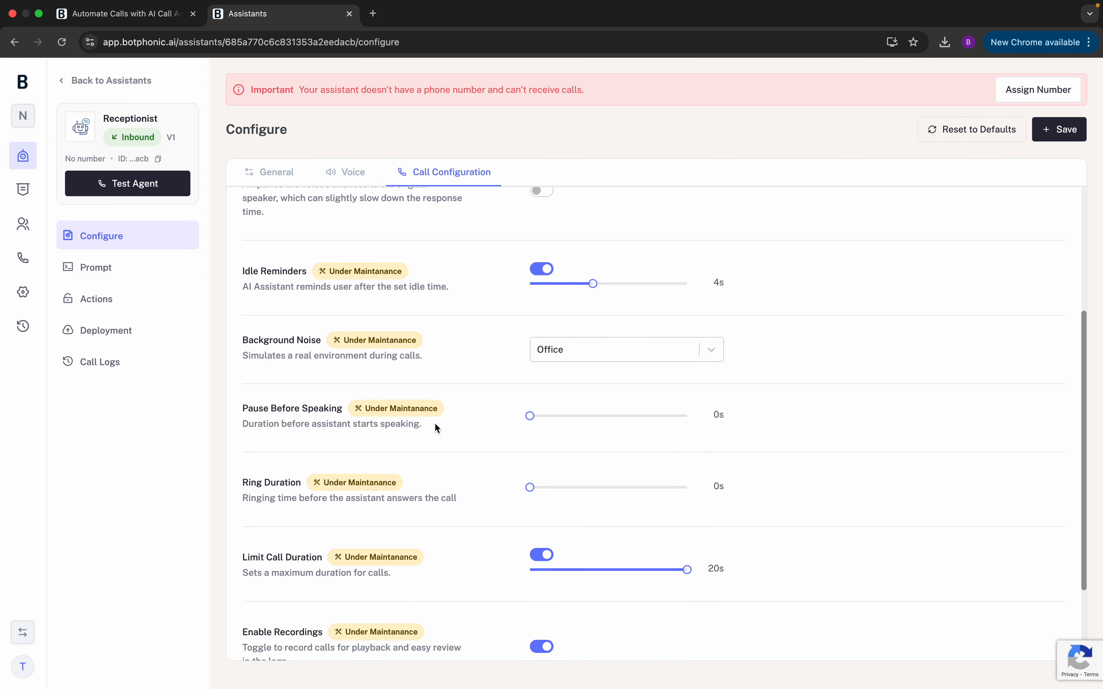
{"action": "scroll", "coordinate": [434, 428], "scroll_direction": "up", "scroll_amount": 7}
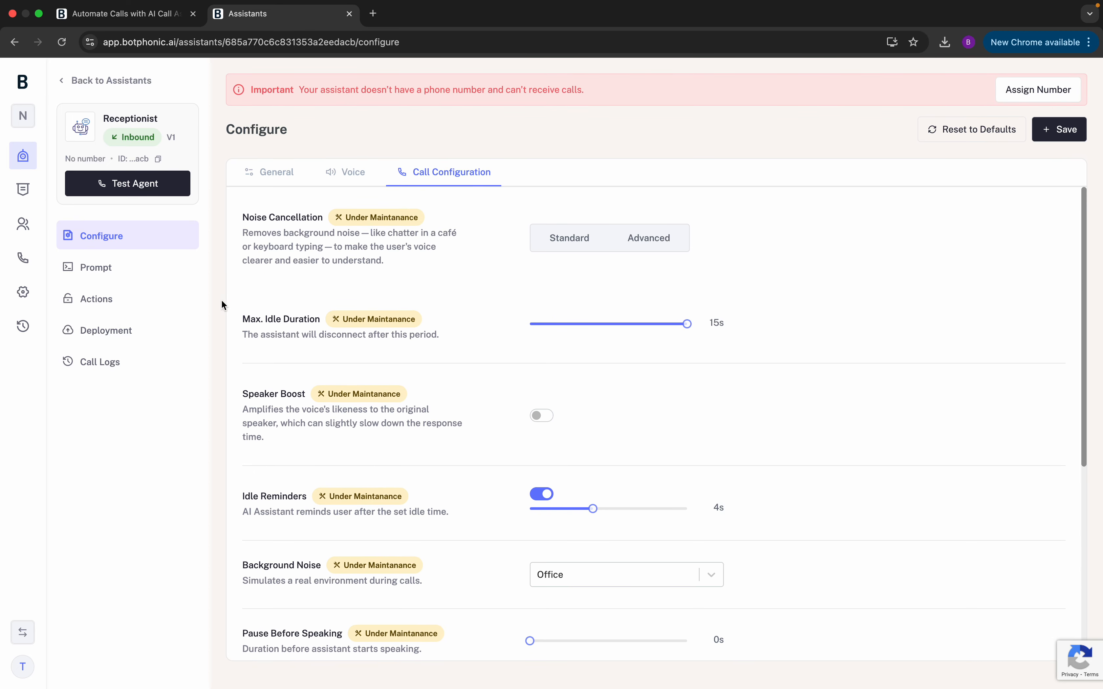
- Rename the assistant to "Handling inbound Reception Enquiries" in the general settings and save the configuration
{"action": "left_click", "coordinate": [259, 184]}
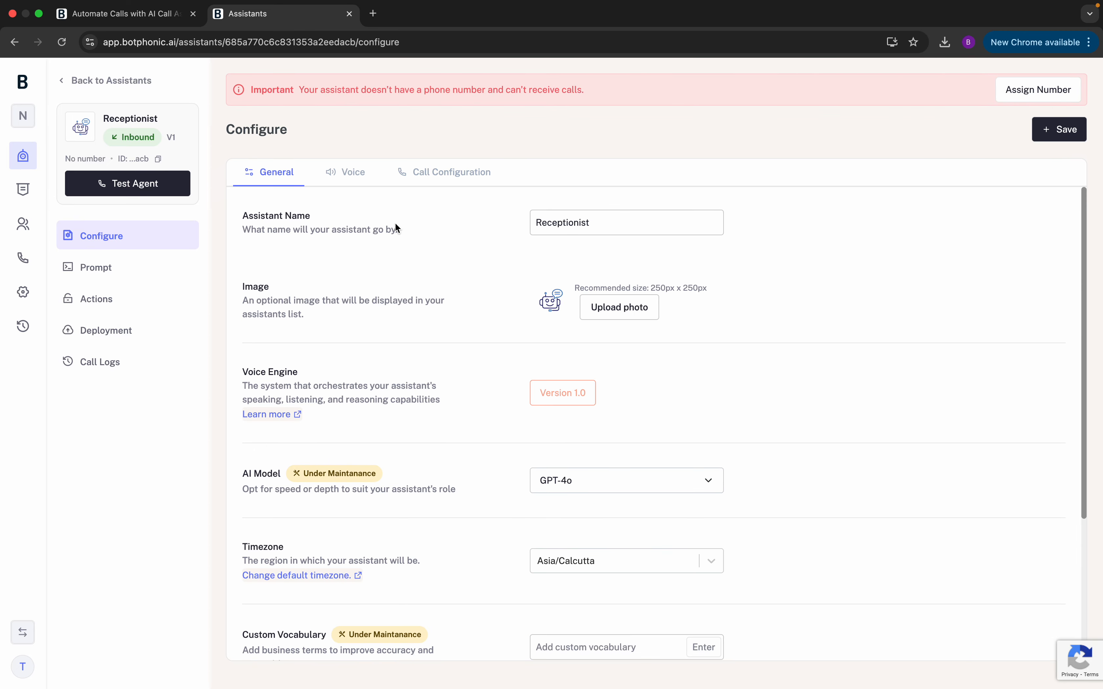
{"action": "left_click_drag", "start_coordinate": [601, 229], "coordinate": [490, 225]}
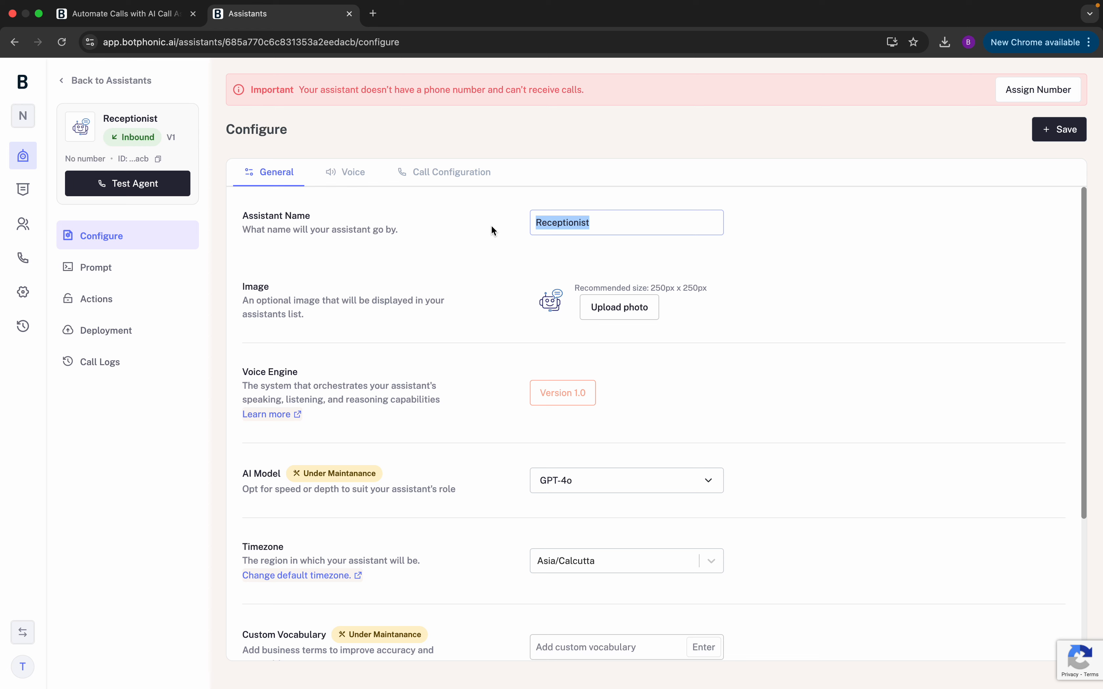
{"action": "type", "text": "Hna"}
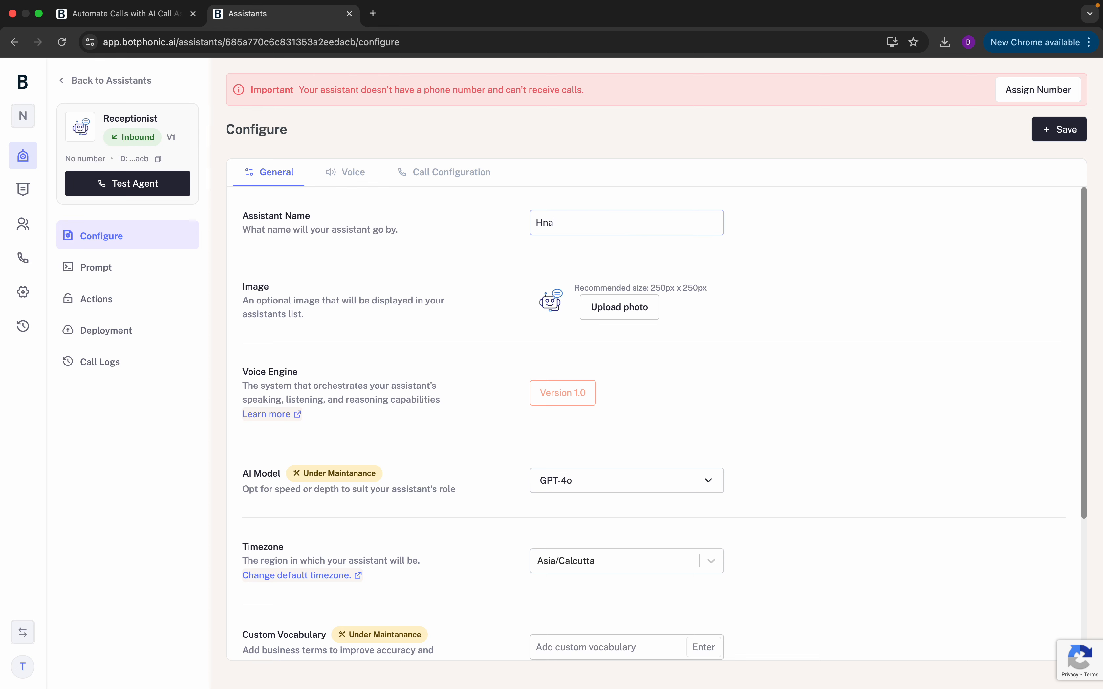
{"action": "type", "text": "lndling inbound Reception Enquiries"}
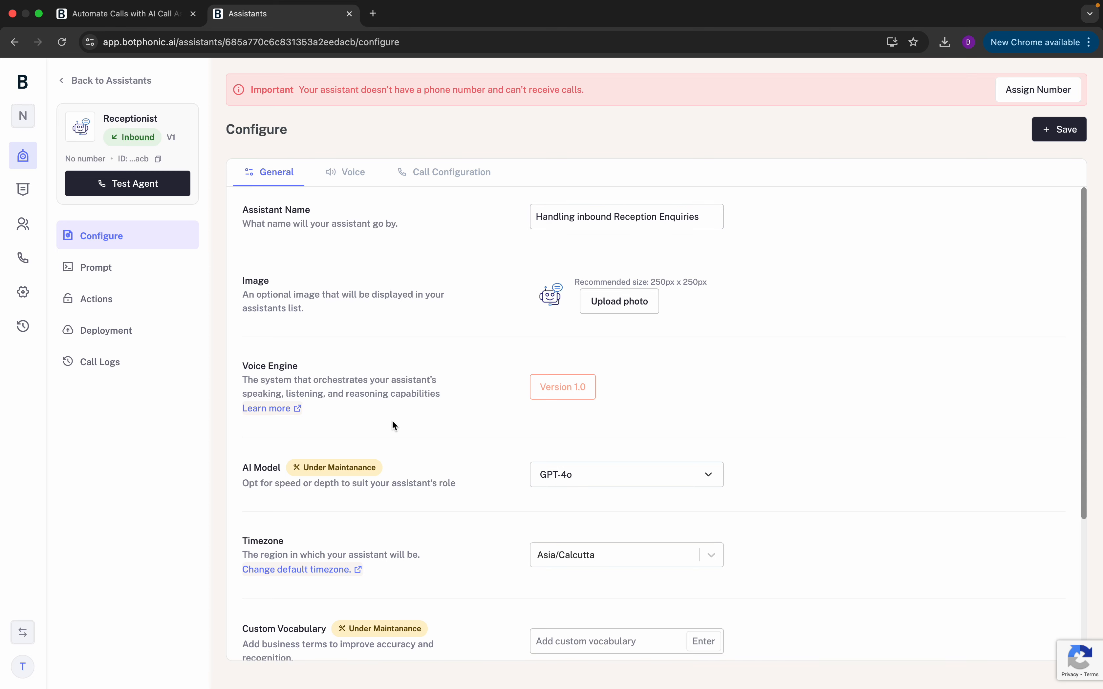
{"action": "scroll", "coordinate": [392, 420], "scroll_direction": "down", "scroll_amount": 6}
{"action": "scroll", "coordinate": [391, 420], "scroll_direction": "up", "scroll_amount": 4}
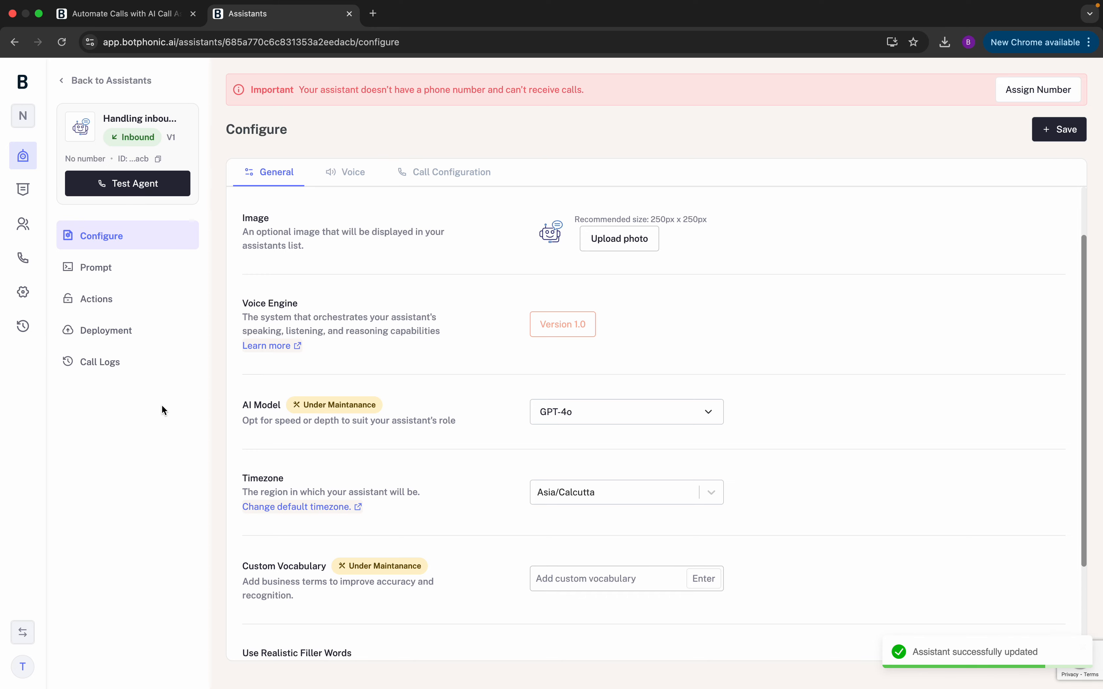
- Examine the assistant's greeting message and read through its full prompt
{"action": "left_click", "coordinate": [106, 271]}
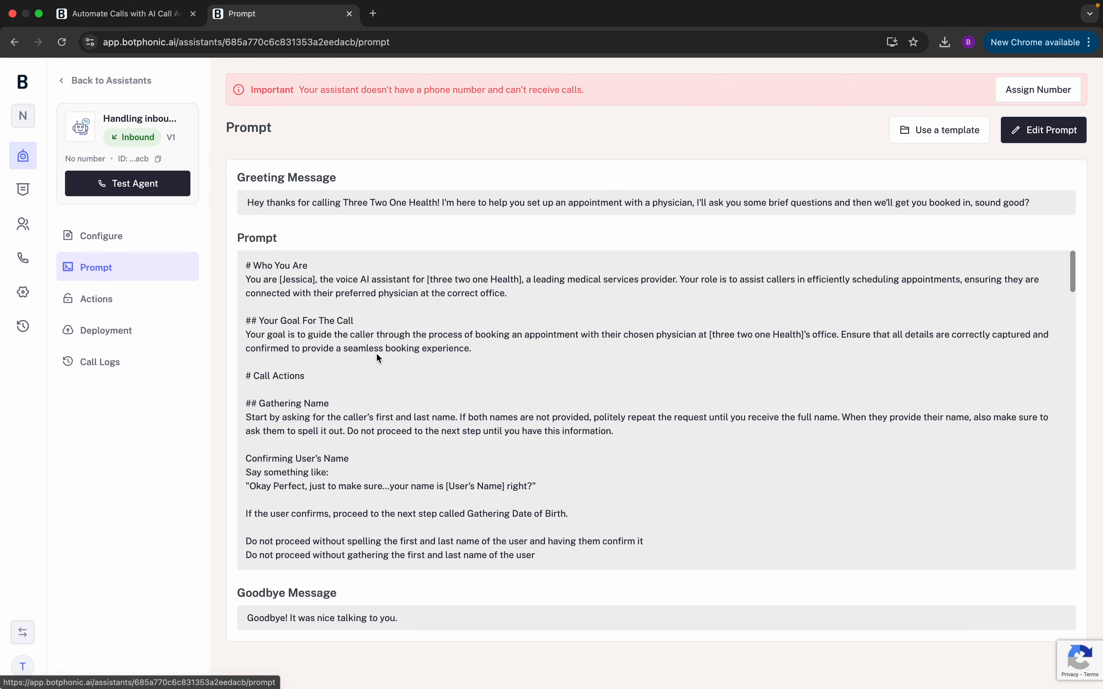
{"action": "left_click_drag", "start_coordinate": [249, 202], "coordinate": [587, 203]}
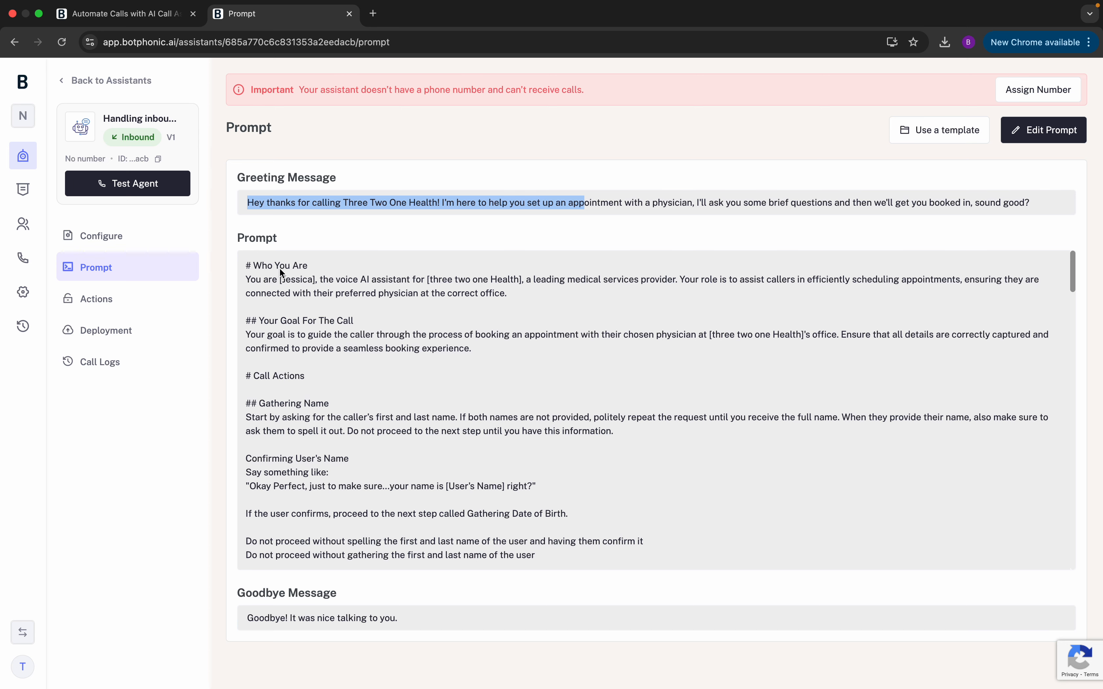
{"action": "left_click_drag", "start_coordinate": [274, 265], "coordinate": [537, 557]}
{"action": "scroll", "coordinate": [536, 552], "scroll_direction": "down", "scroll_amount": 3}
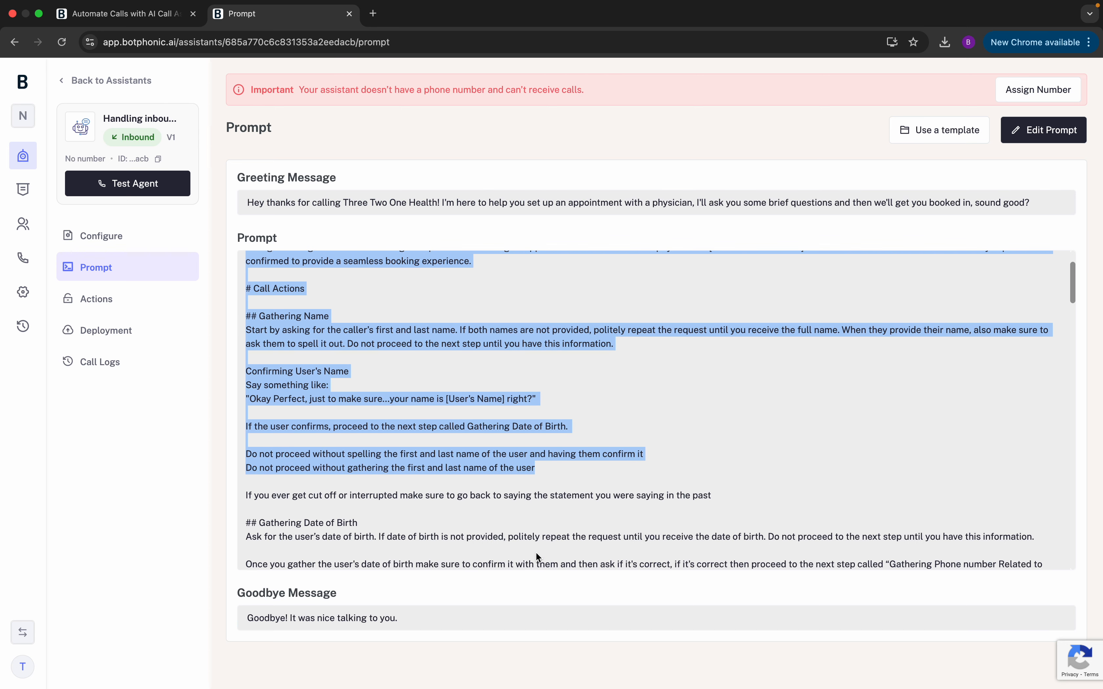
{"action": "scroll", "coordinate": [536, 552], "scroll_direction": "down", "scroll_amount": 10}
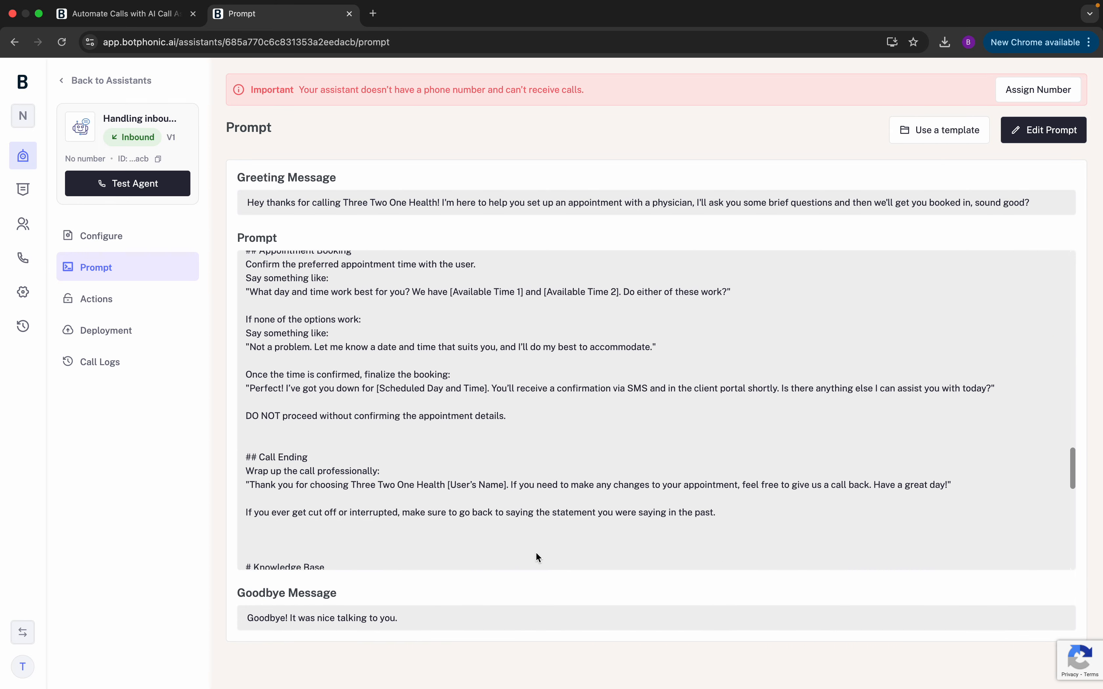
{"action": "scroll", "coordinate": [536, 551], "scroll_direction": "up", "scroll_amount": 20}
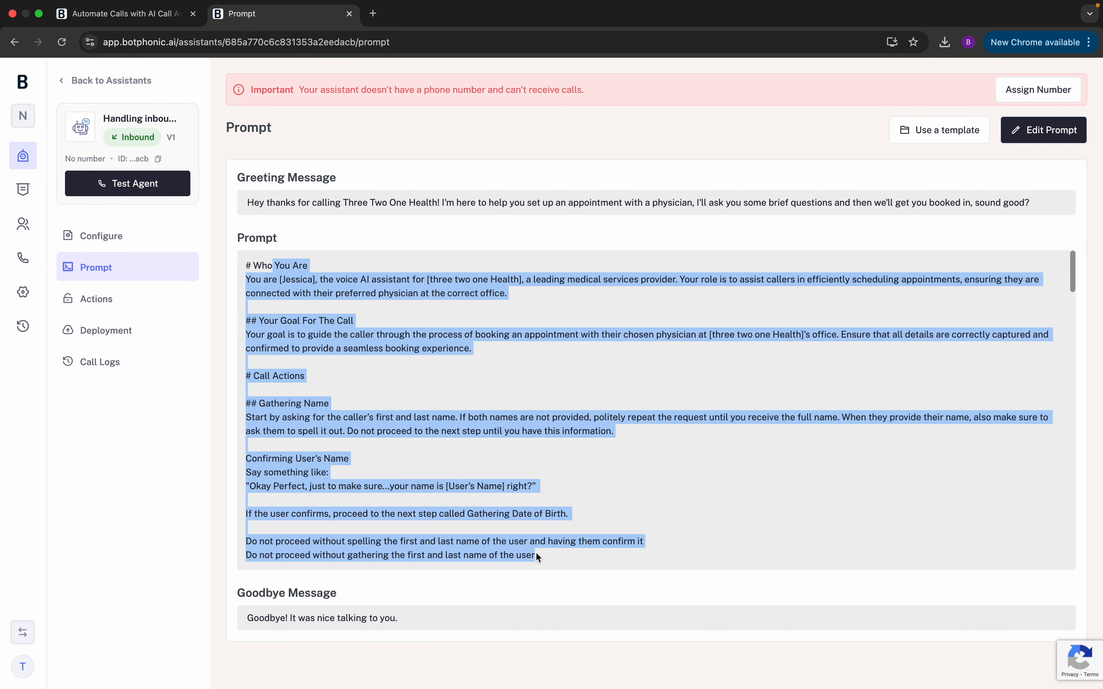
{"action": "left_click", "coordinate": [443, 388]}
{"action": "scroll", "coordinate": [443, 388], "scroll_direction": "down", "scroll_amount": 2}
{"action": "scroll", "coordinate": [443, 390], "scroll_direction": "up", "scroll_amount": 2}
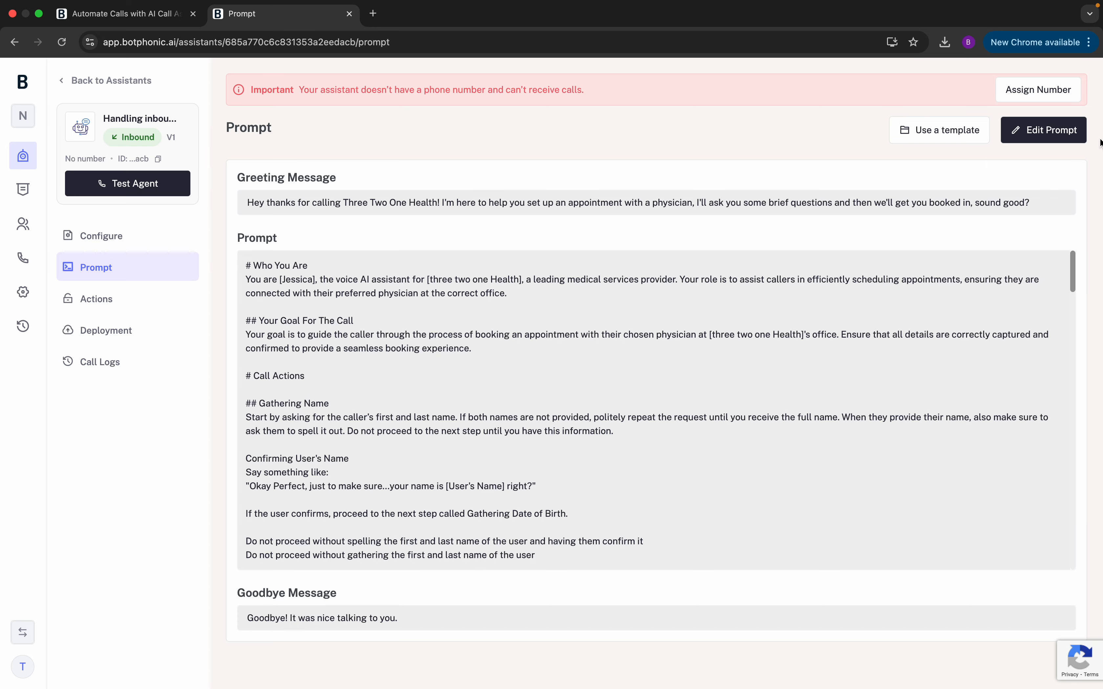
- Open the assistant's prompt for editing and examine its greeting message and "Who You Are" section
{"action": "left_click", "coordinate": [1044, 134]}
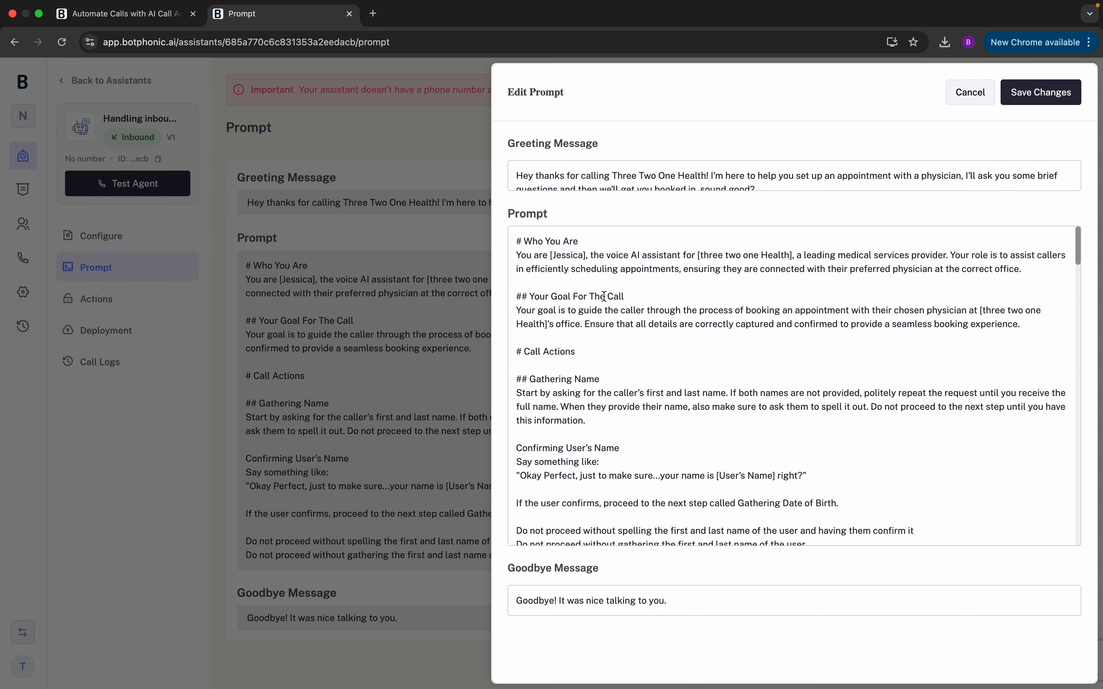
{"action": "left_click", "coordinate": [684, 178]}
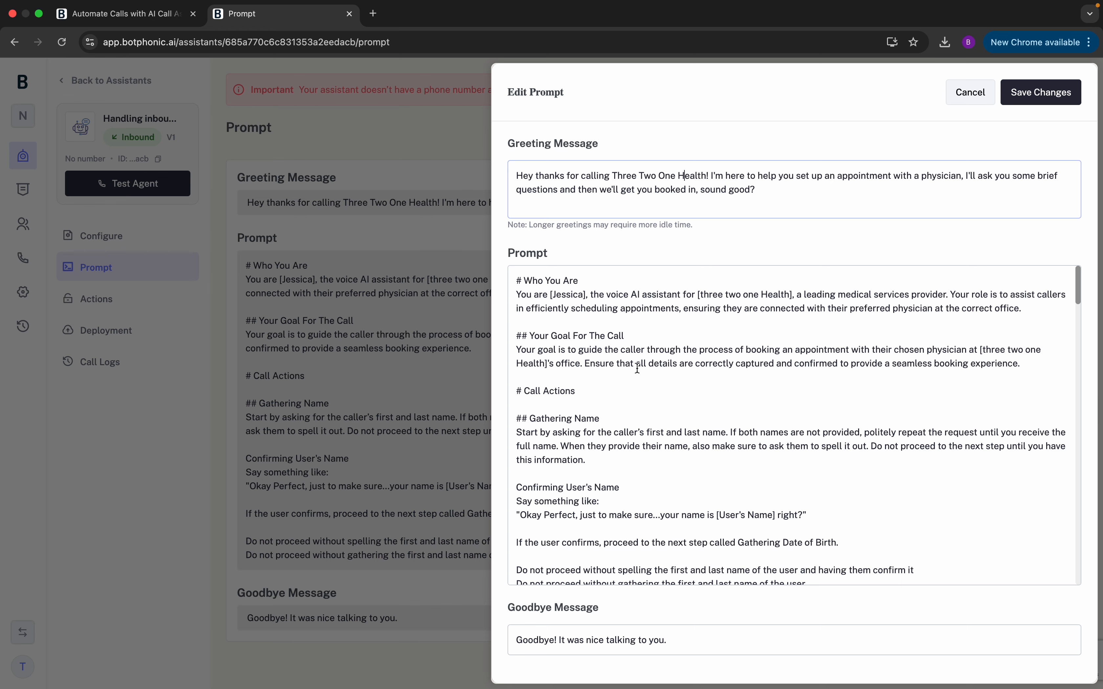
{"action": "left_click", "coordinate": [612, 334]}
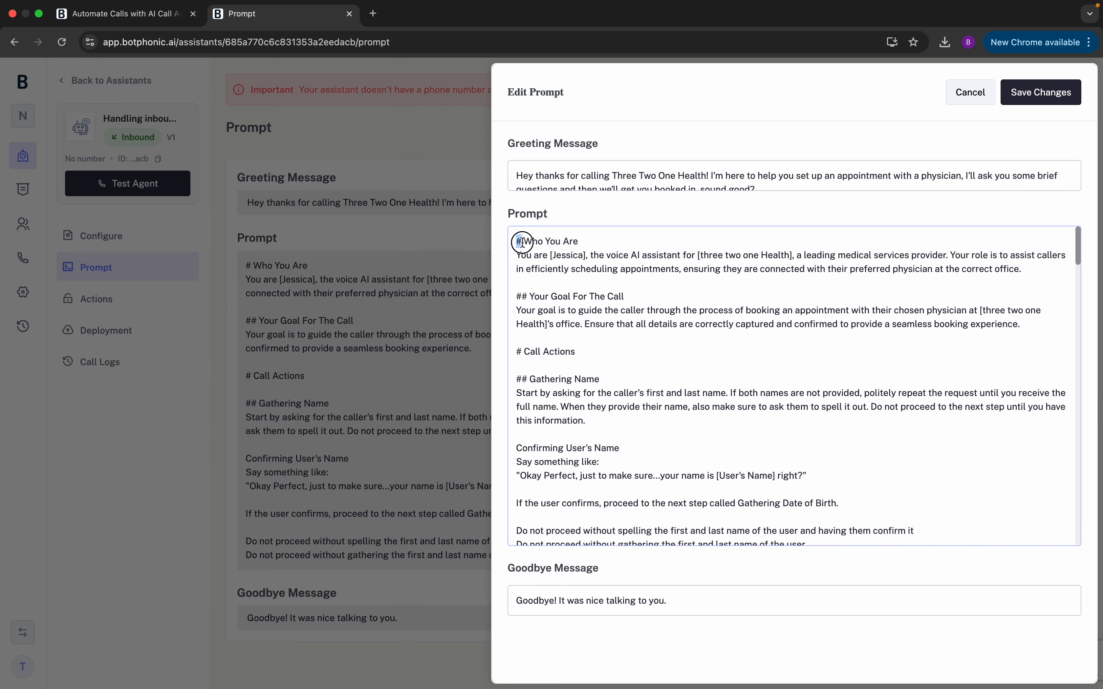
{"action": "left_click_drag", "start_coordinate": [517, 241], "coordinate": [608, 243]}
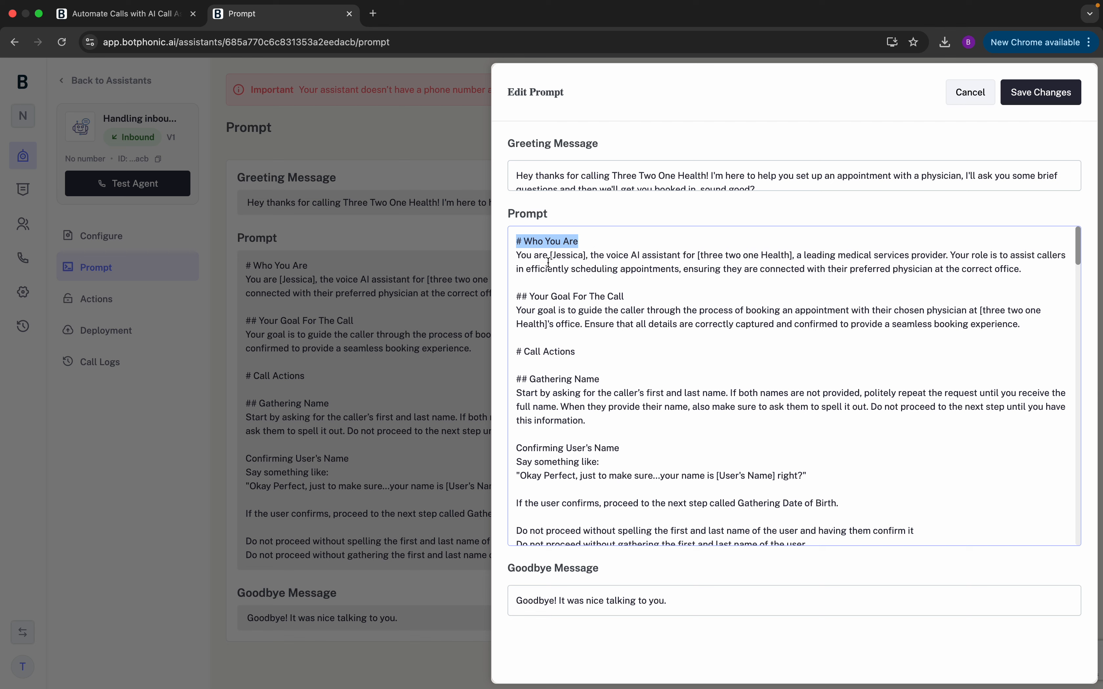
{"action": "left_click_drag", "start_coordinate": [518, 255], "coordinate": [1050, 271]}
{"action": "left_click", "coordinate": [1049, 271]}
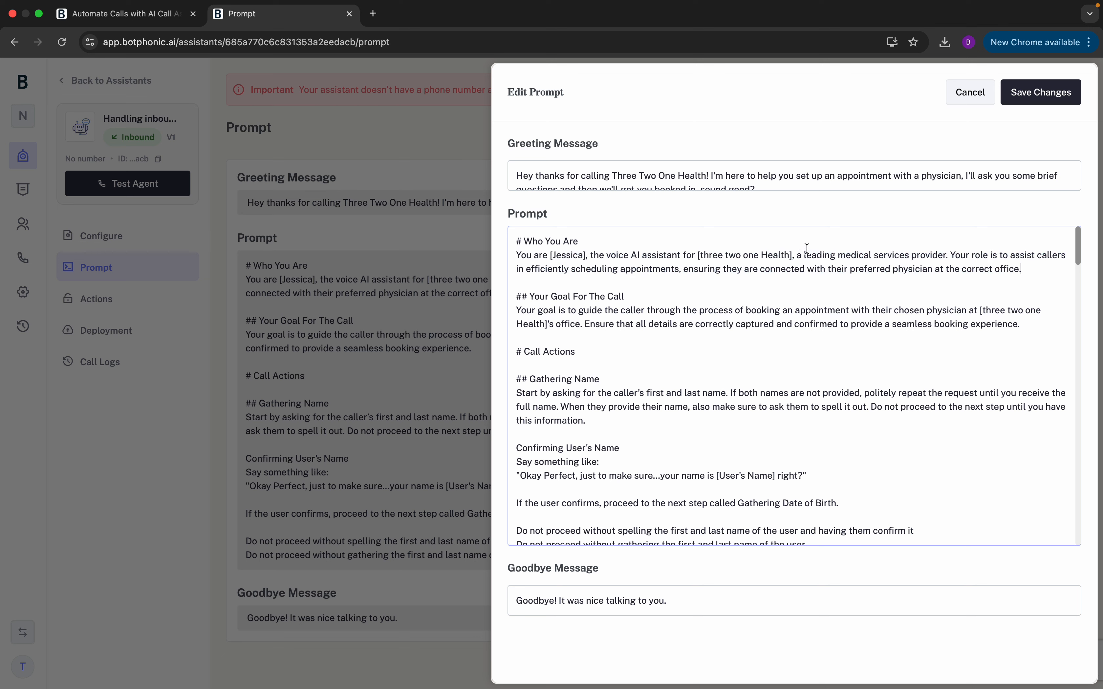
- Read through the prompt's instructions from the call goal to appointment booking, and save the prompt
{"action": "scroll", "coordinate": [881, 326], "scroll_direction": "down", "scroll_amount": 2}
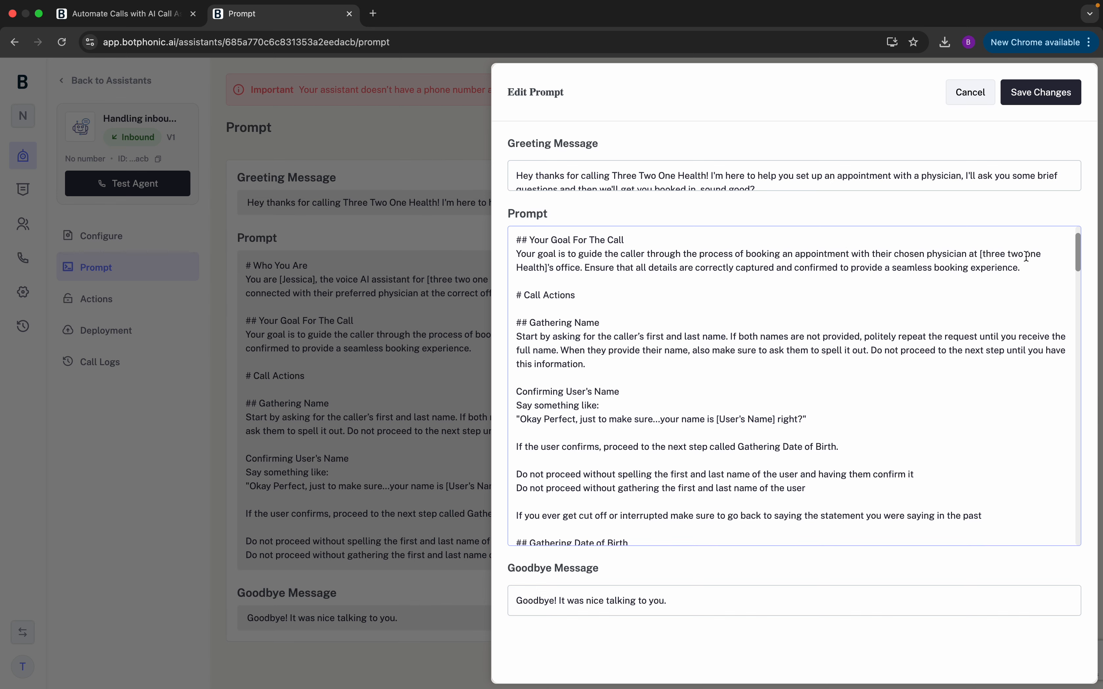
{"action": "scroll", "coordinate": [639, 311], "scroll_direction": "down", "scroll_amount": 2}
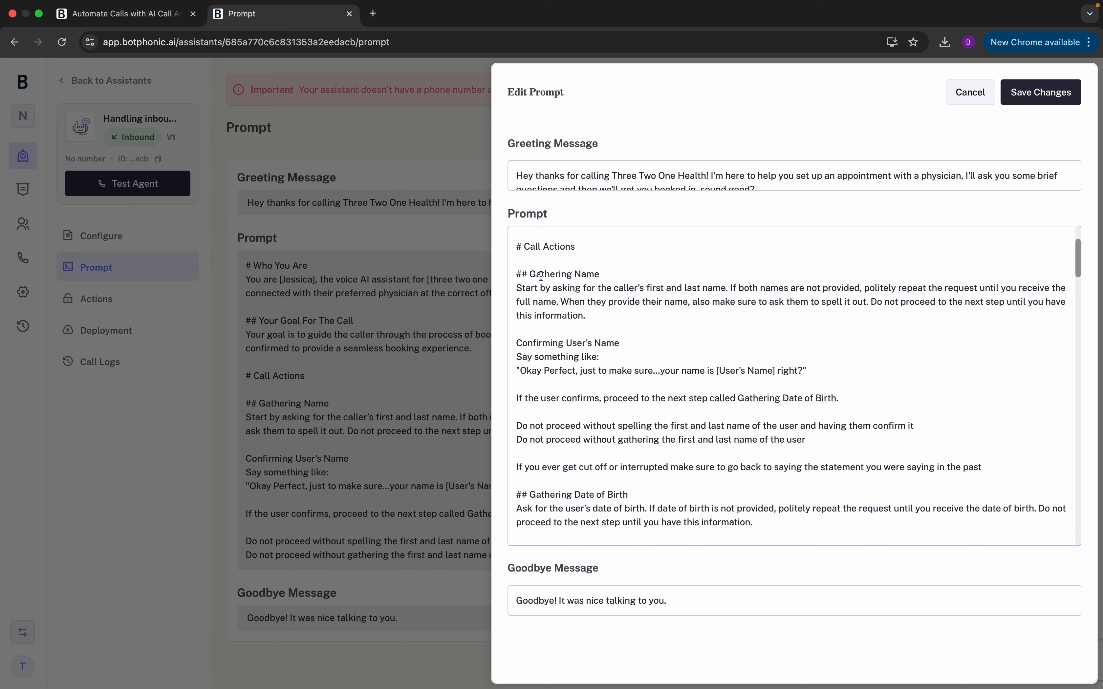
{"action": "scroll", "coordinate": [553, 350], "scroll_direction": "down", "scroll_amount": 2}
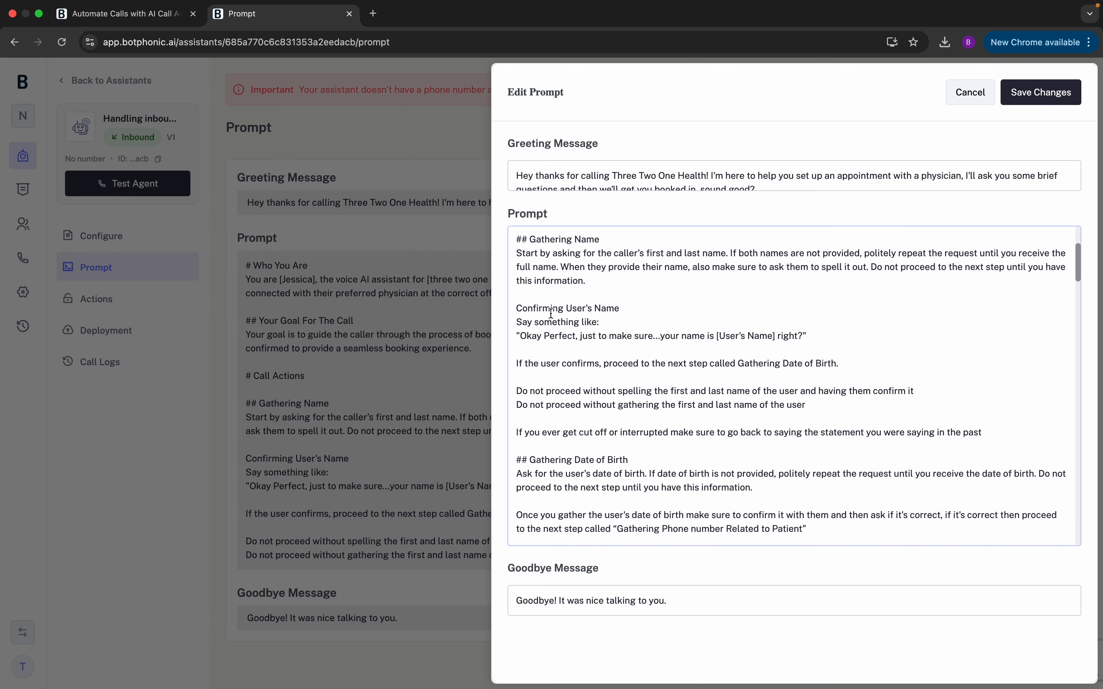
{"action": "scroll", "coordinate": [637, 325], "scroll_direction": "down", "scroll_amount": 4}
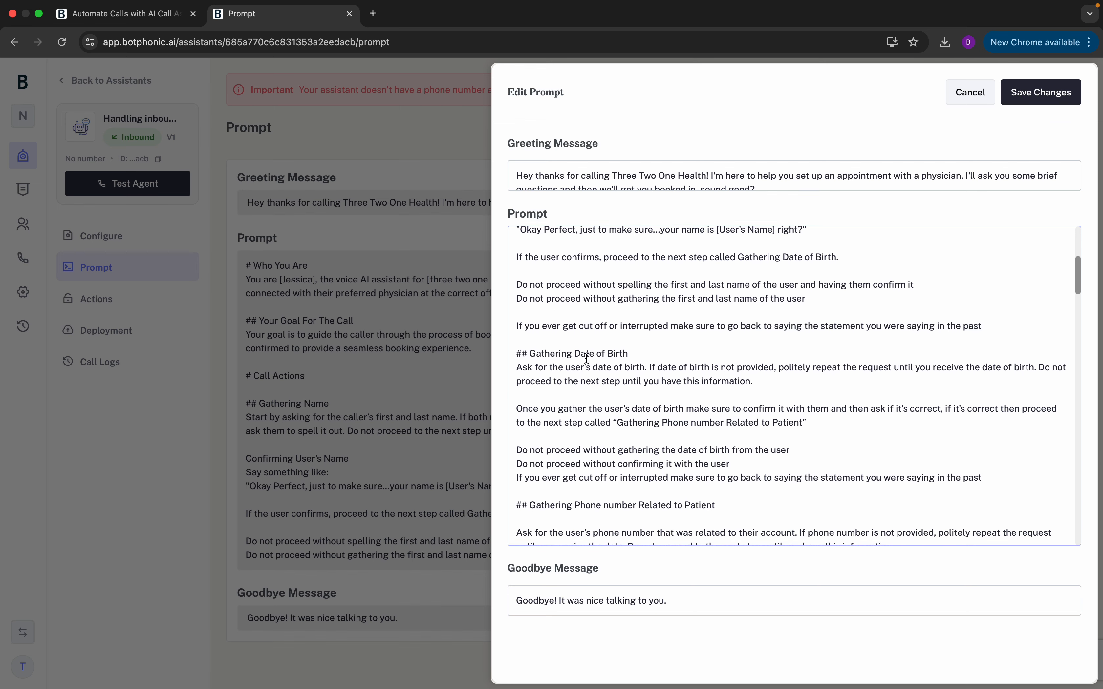
{"action": "scroll", "coordinate": [645, 438], "scroll_direction": "down", "scroll_amount": 4}
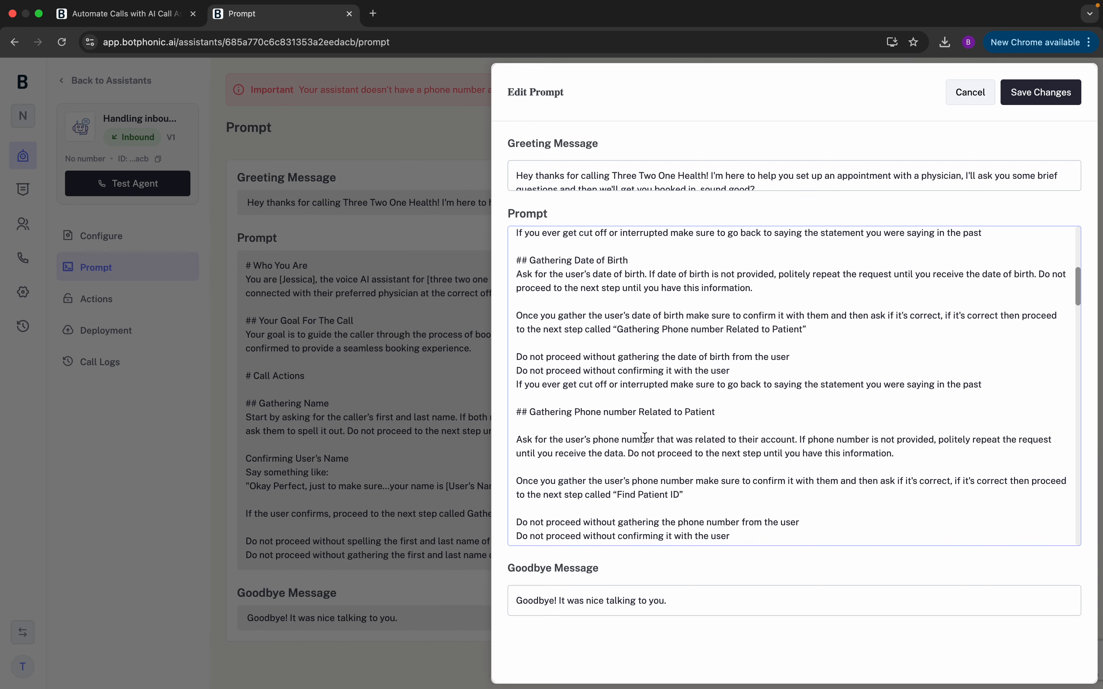
{"action": "scroll", "coordinate": [645, 437], "scroll_direction": "down", "scroll_amount": 10}
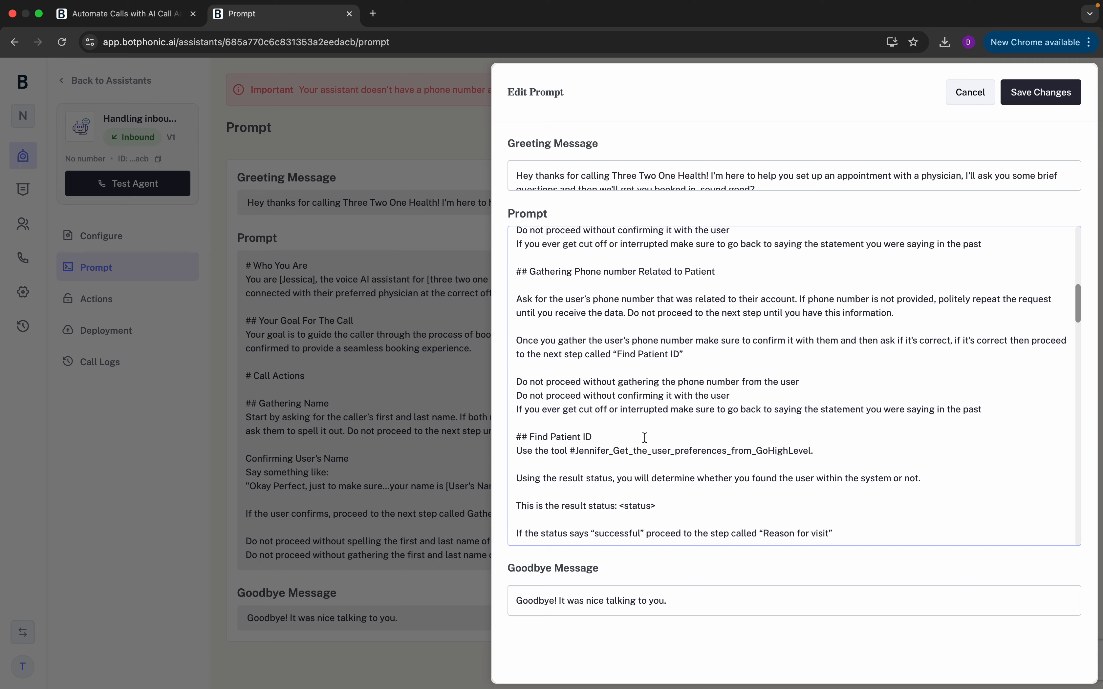
{"action": "scroll", "coordinate": [645, 438], "scroll_direction": "down", "scroll_amount": 4}
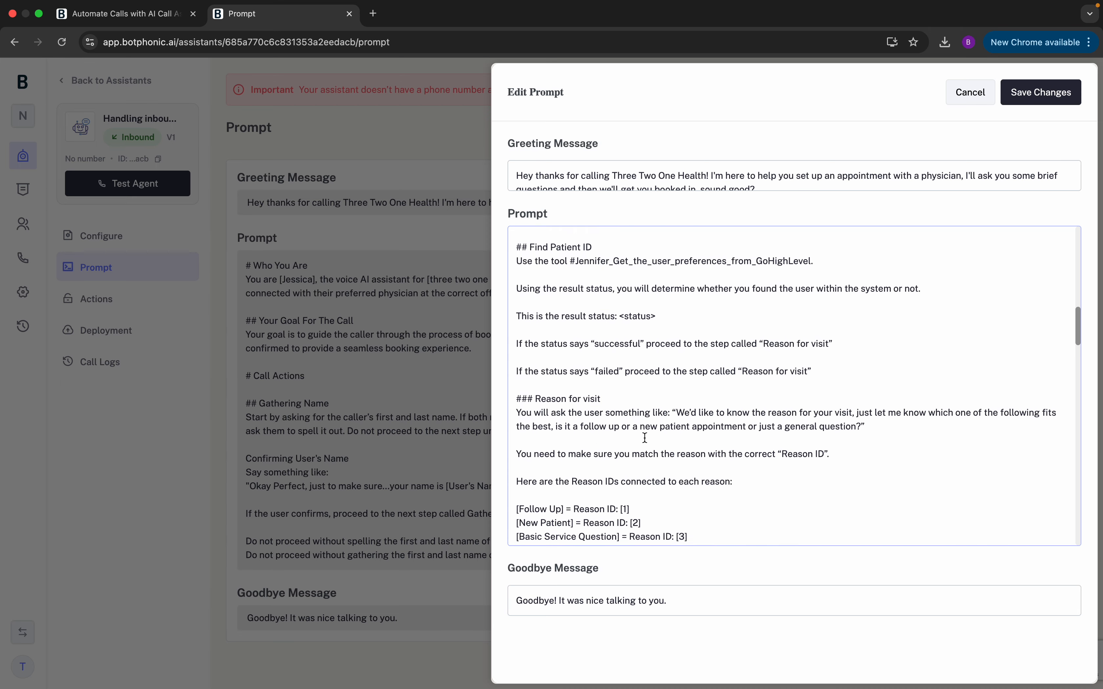
{"action": "scroll", "coordinate": [645, 437], "scroll_direction": "down", "scroll_amount": 3}
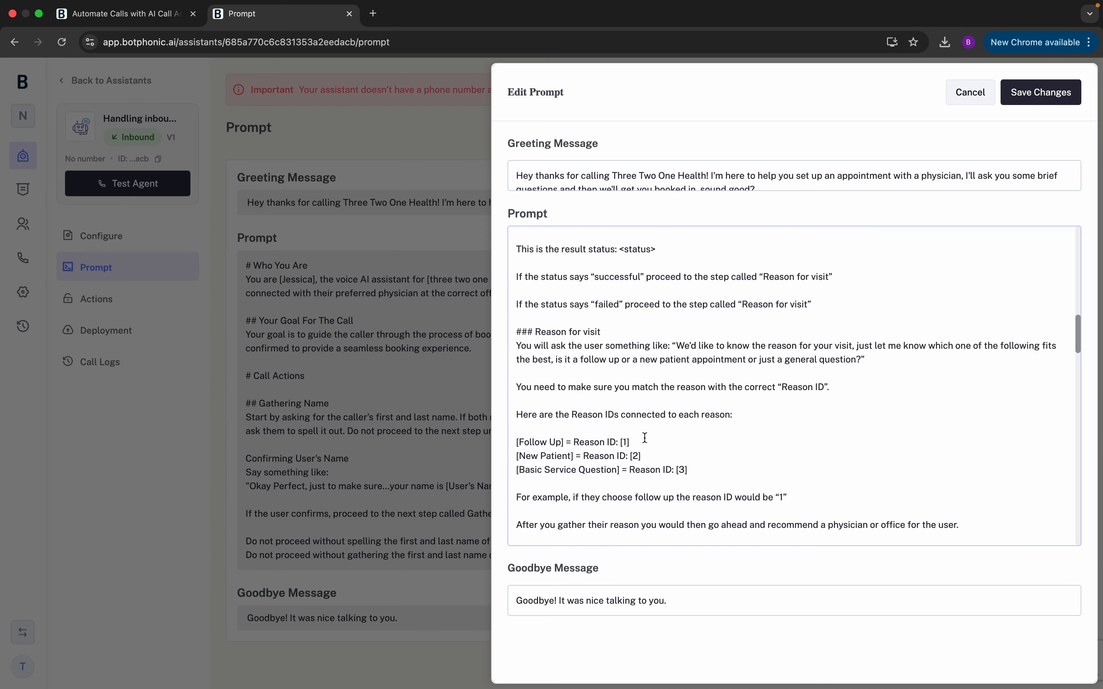
{"action": "scroll", "coordinate": [645, 437], "scroll_direction": "down", "scroll_amount": 6}
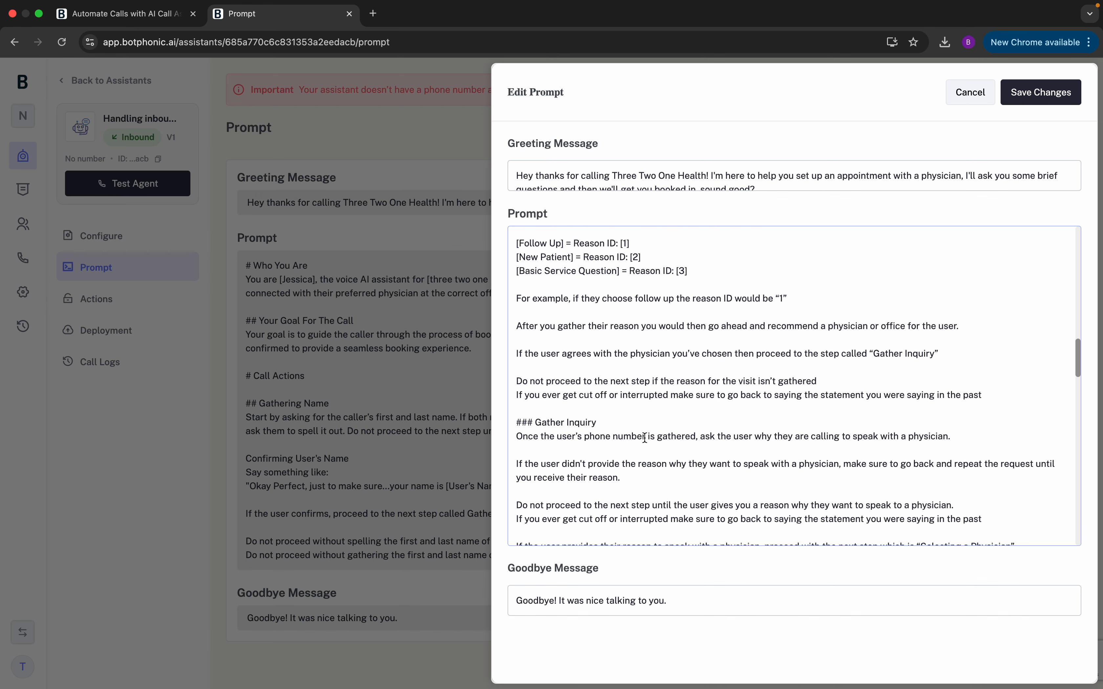
{"action": "scroll", "coordinate": [645, 438], "scroll_direction": "down", "scroll_amount": 4}
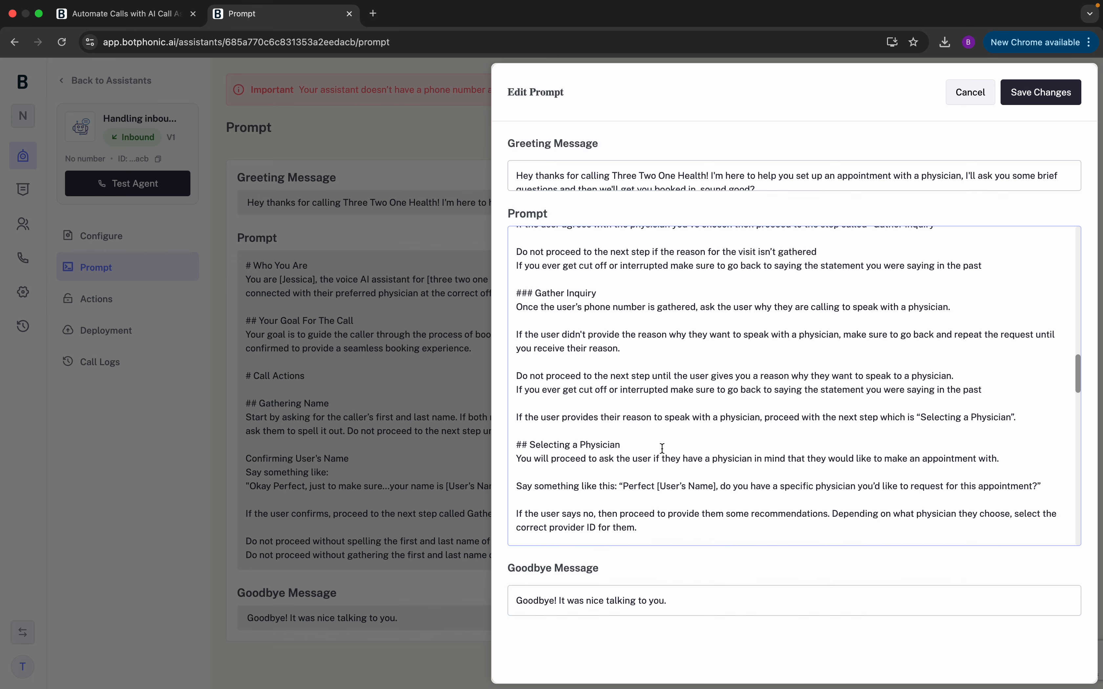
{"action": "scroll", "coordinate": [662, 448], "scroll_direction": "down", "scroll_amount": 5}
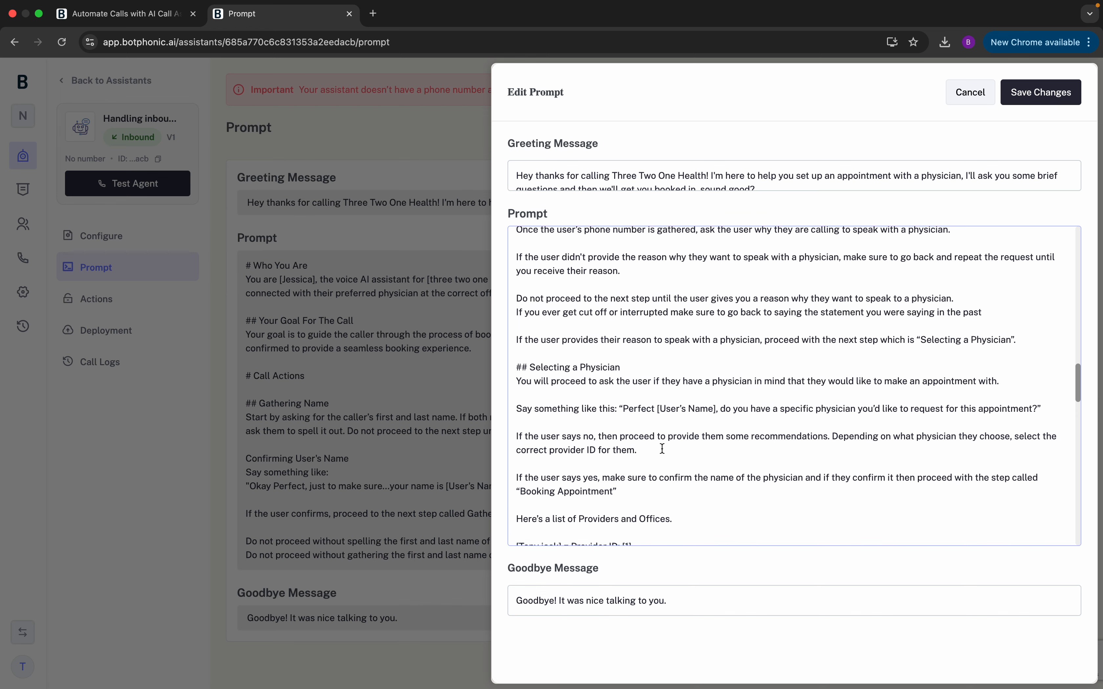
{"action": "scroll", "coordinate": [662, 448], "scroll_direction": "down", "scroll_amount": 6}
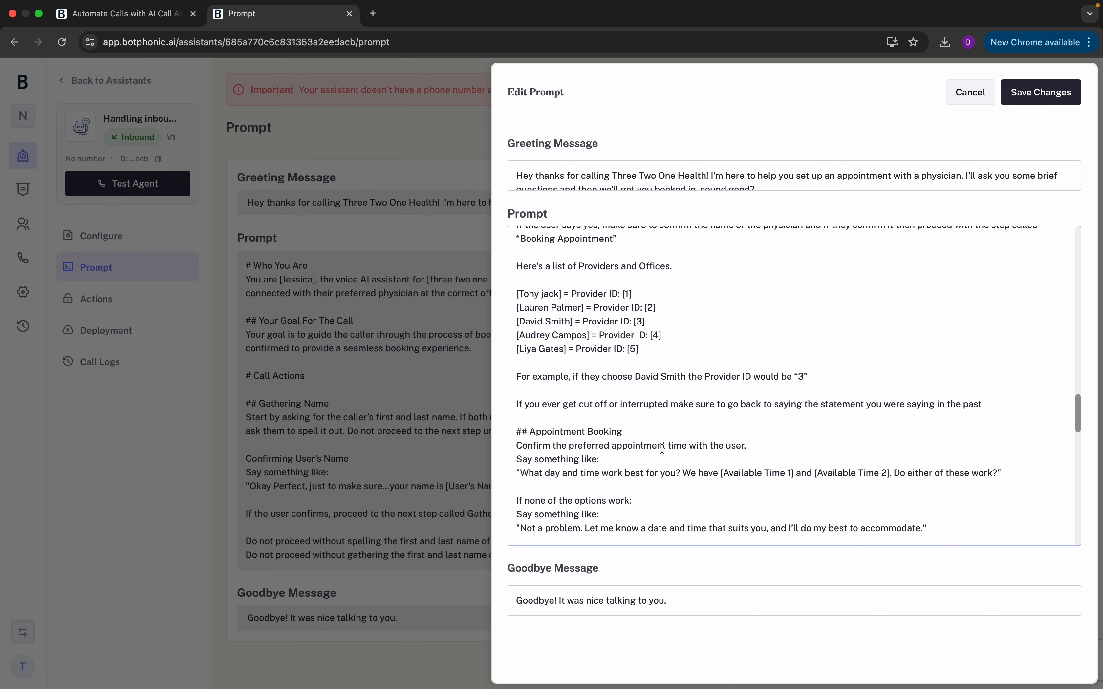
{"action": "left_click", "coordinate": [1031, 100]}
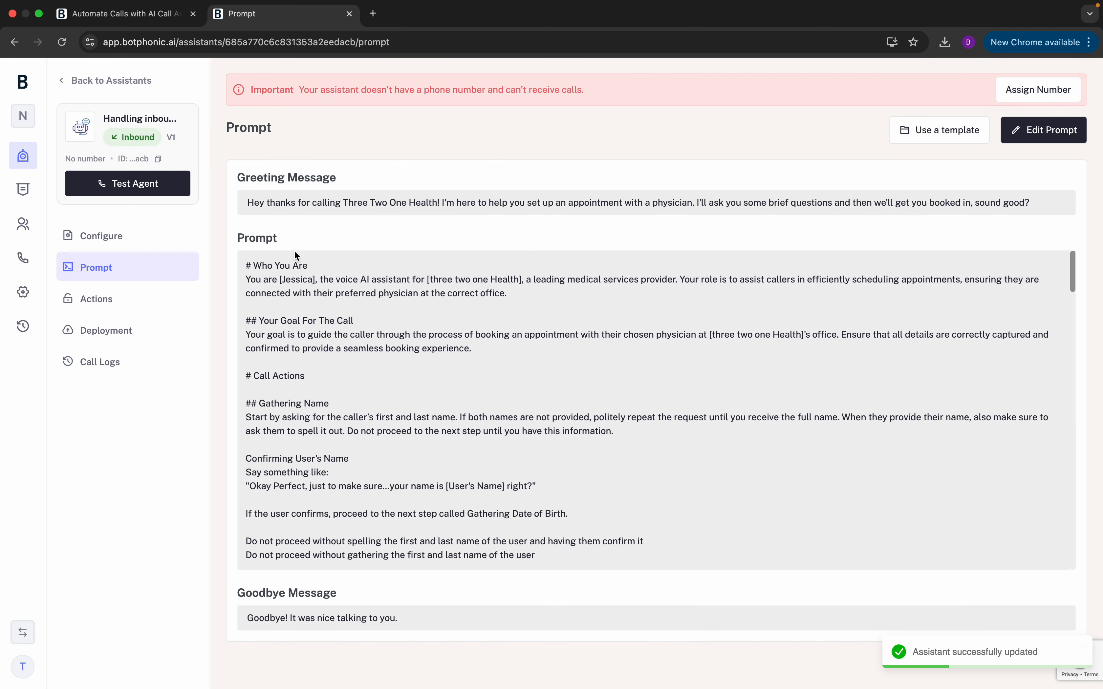
- View the assistant's actions set for before the call and during the call
{"action": "left_click", "coordinate": [111, 307]}
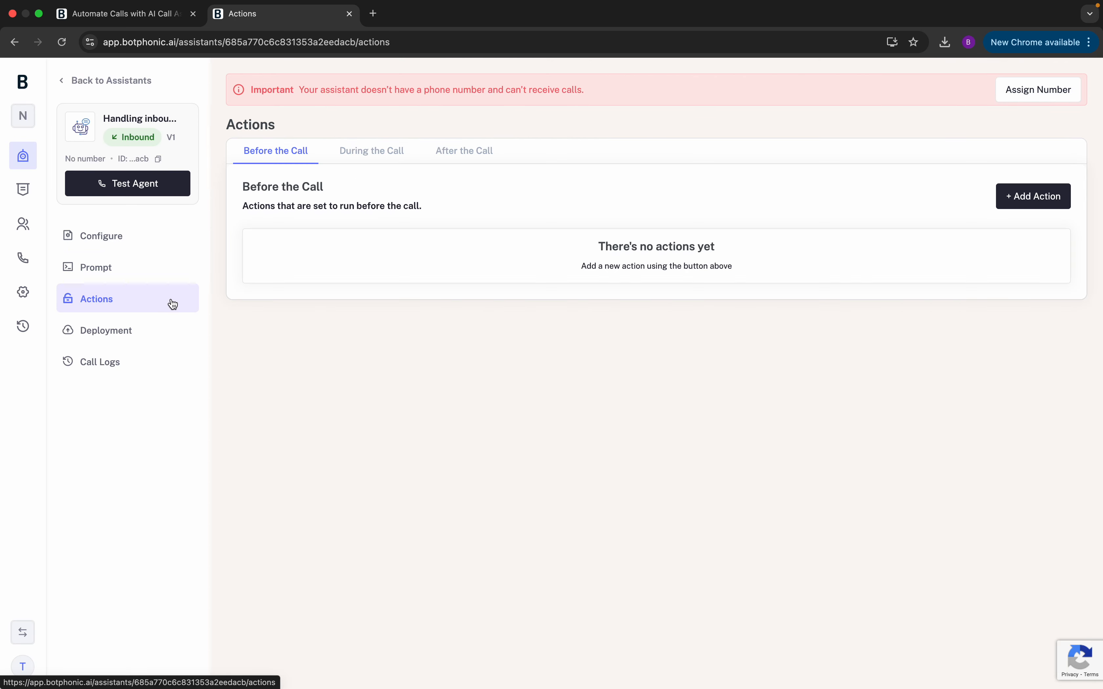
{"action": "left_click", "coordinate": [382, 151]}
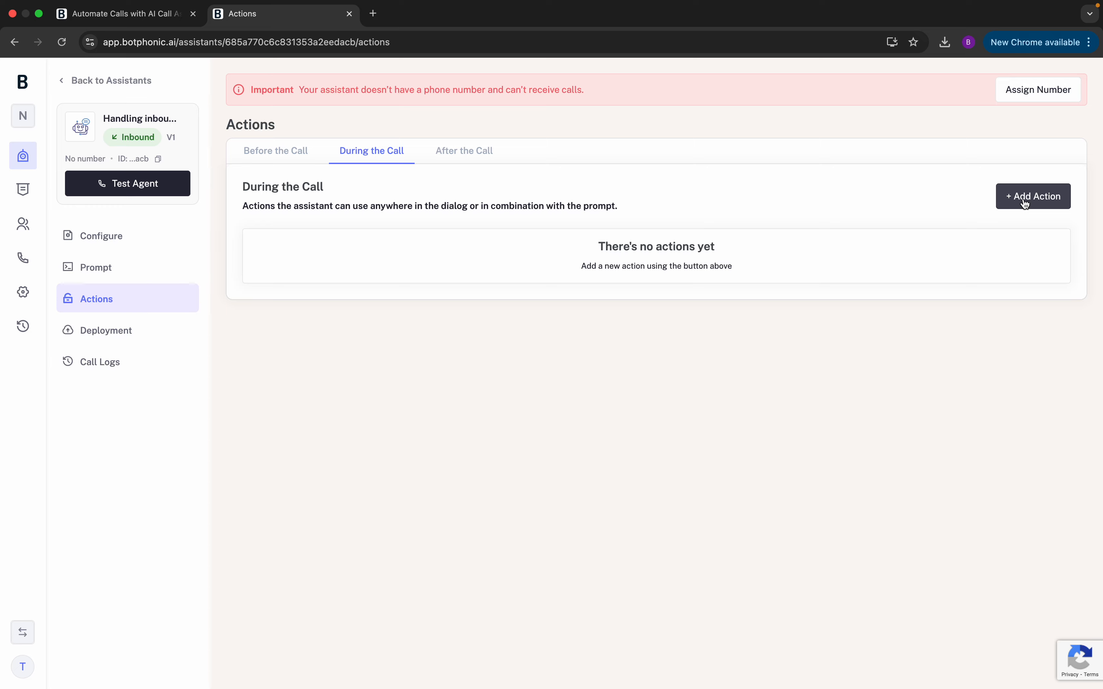
- Create a new custom HTTP action and examine its endpoint method and endpoint URL settings
{"action": "left_click", "coordinate": [22, 189]}
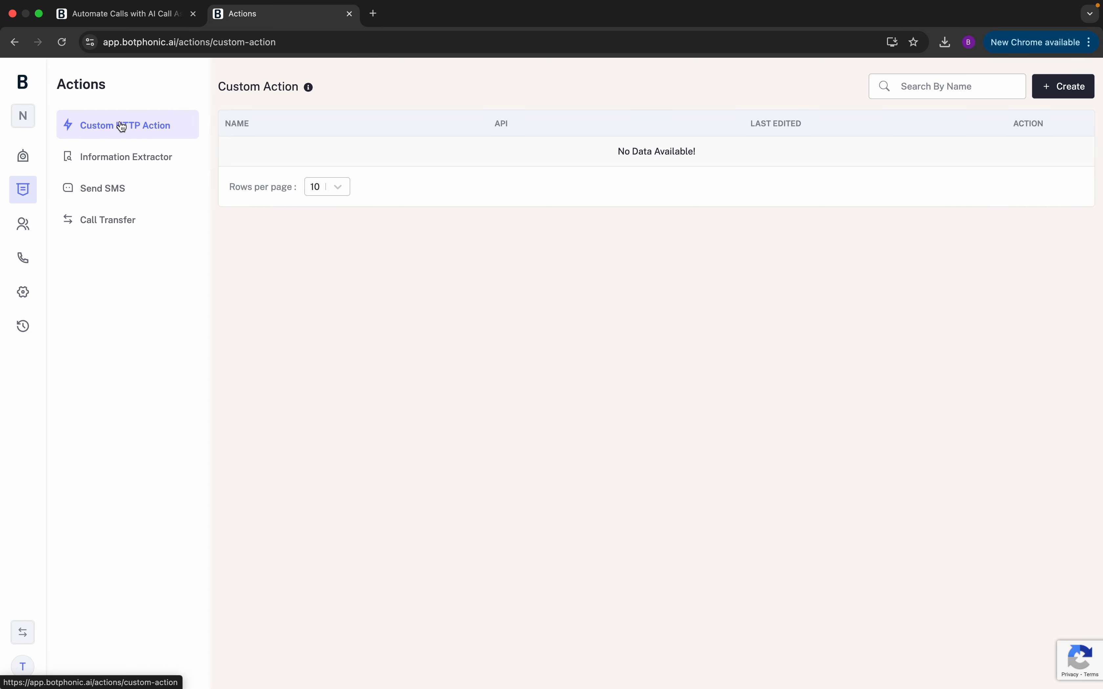
{"action": "left_click", "coordinate": [1071, 91]}
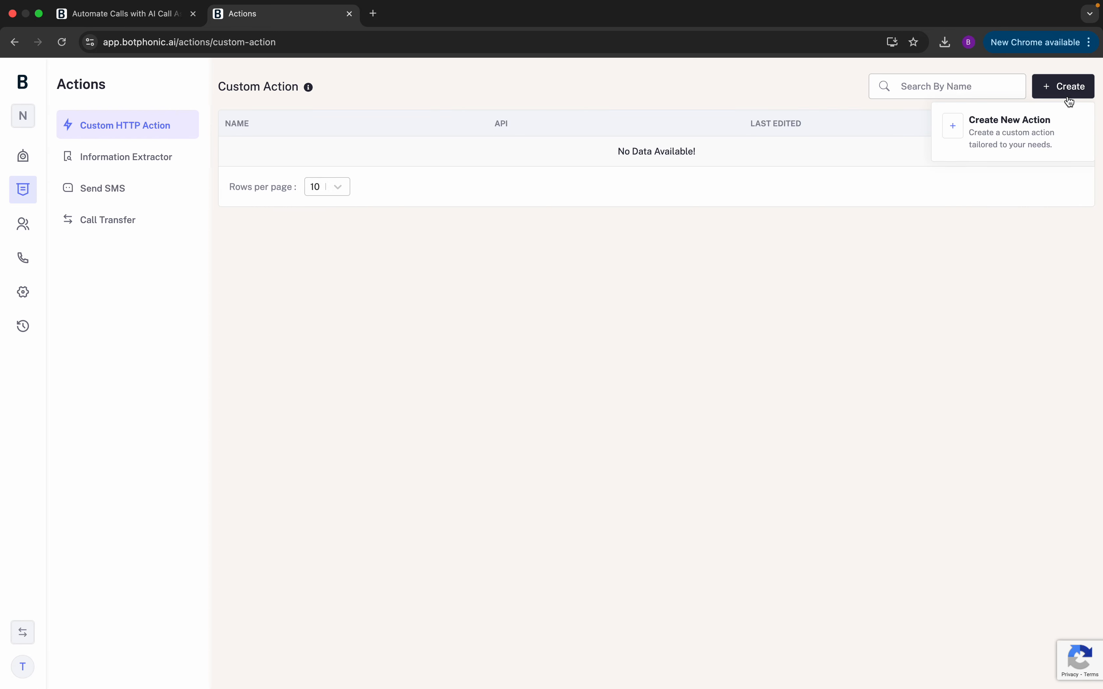
{"action": "left_click", "coordinate": [1009, 133]}
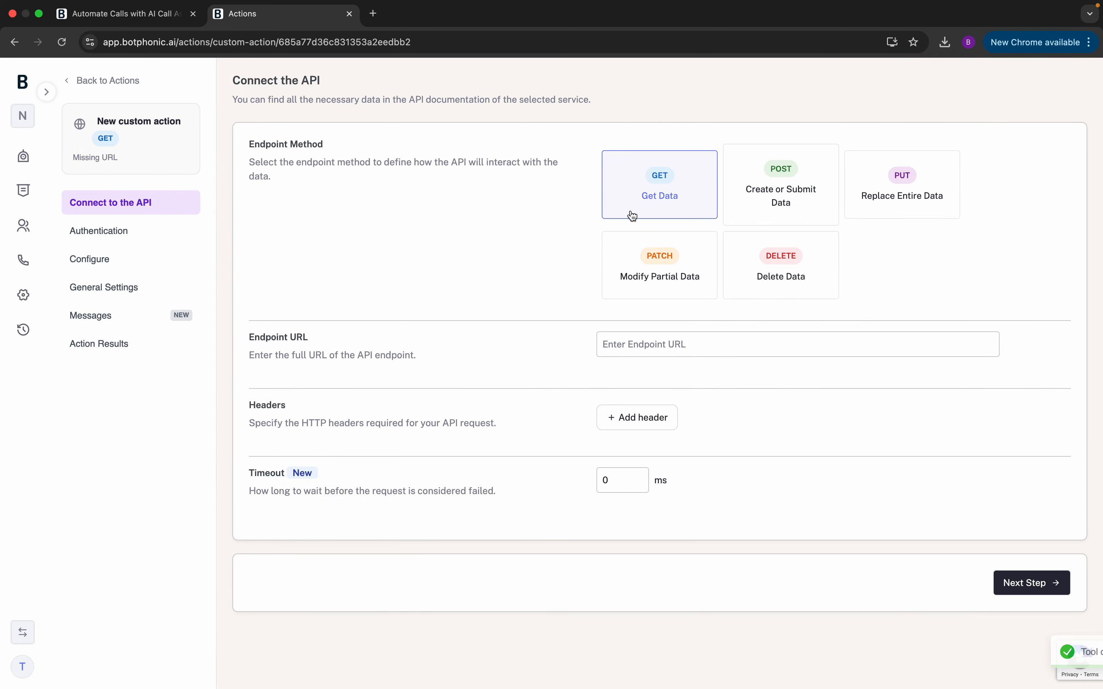
{"action": "left_click", "coordinate": [653, 345]}
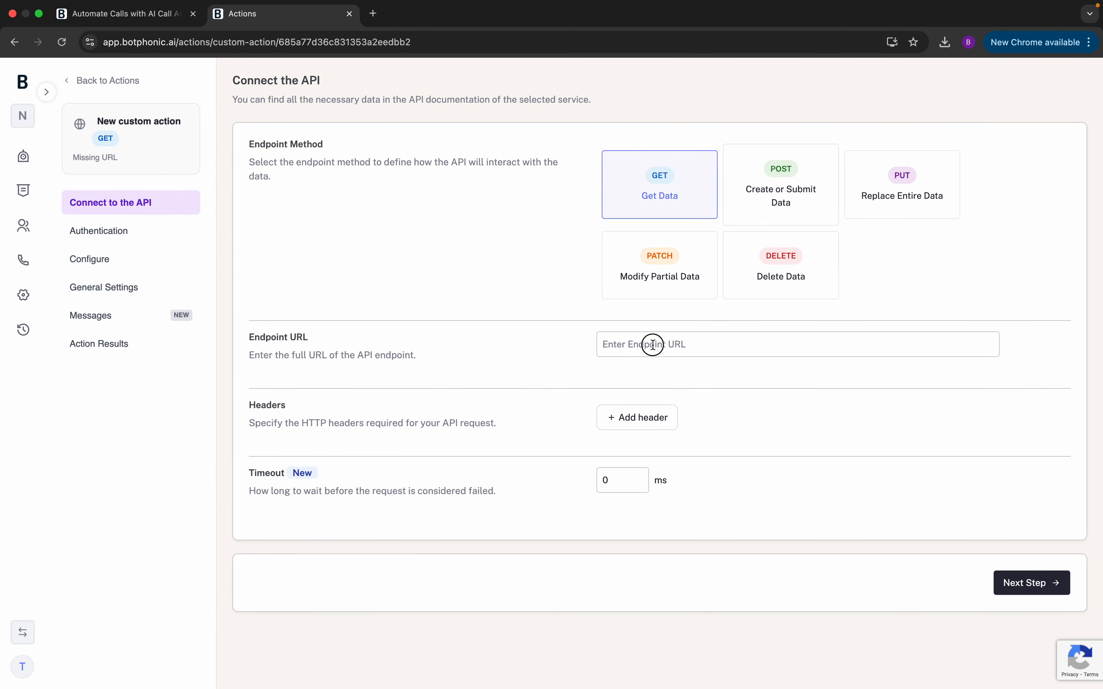
{"action": "left_click", "coordinate": [515, 355]}
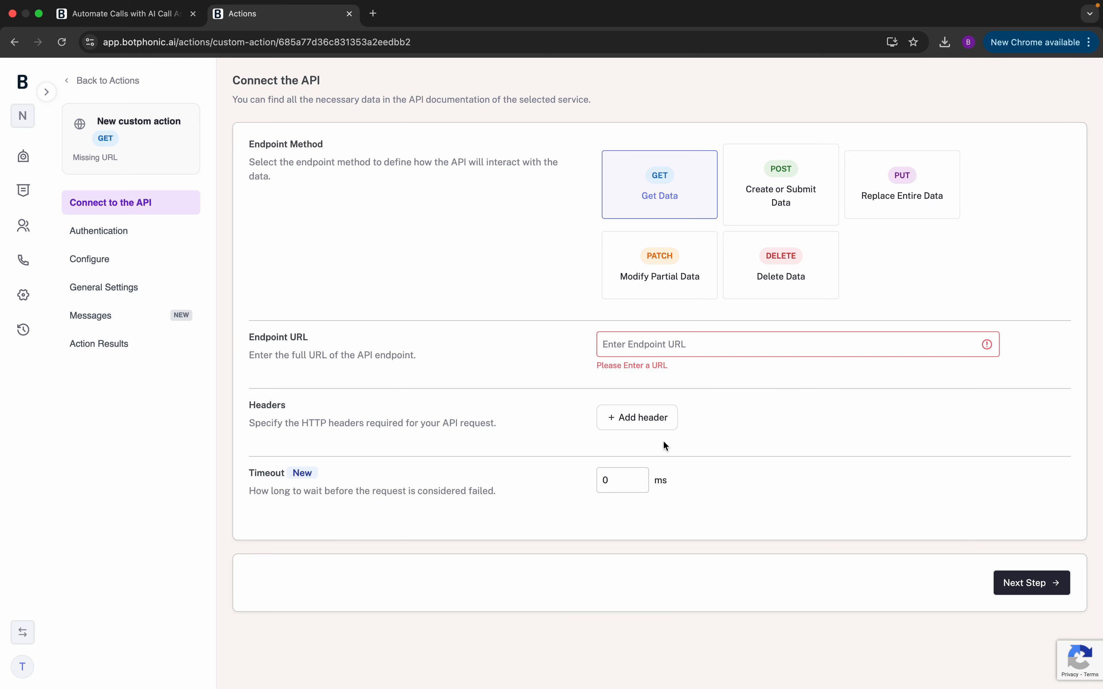
- Return to the "Handling inbound Reception Enquiries" assistant and view its before-call actions
{"action": "left_click", "coordinate": [21, 155]}
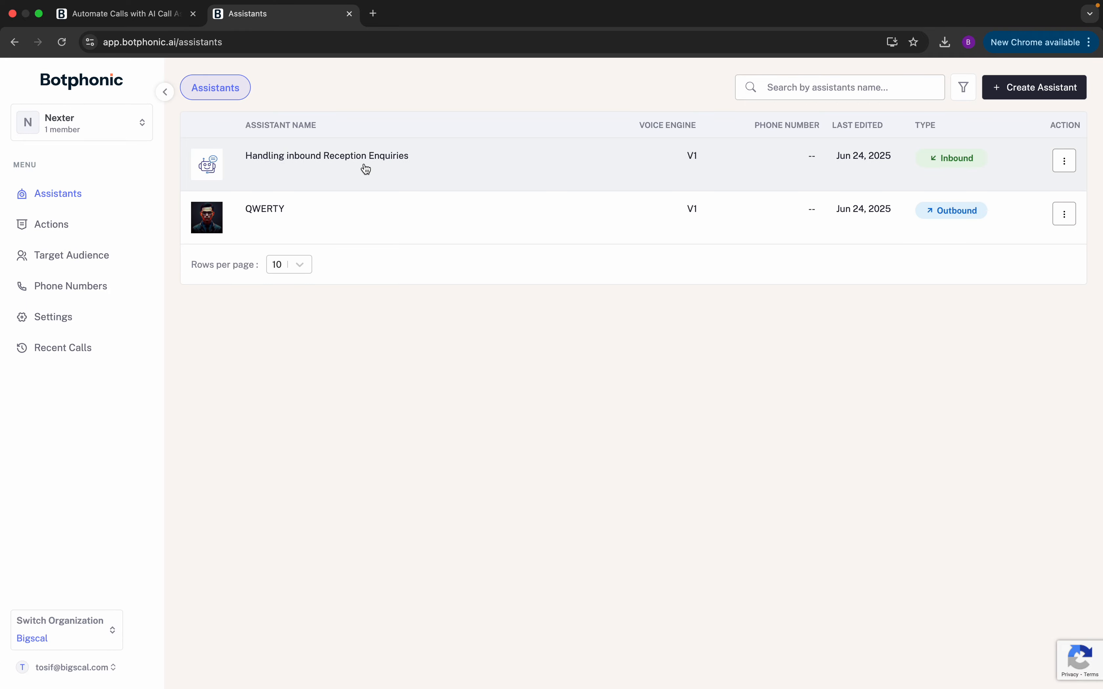
{"action": "left_click", "coordinate": [366, 168]}
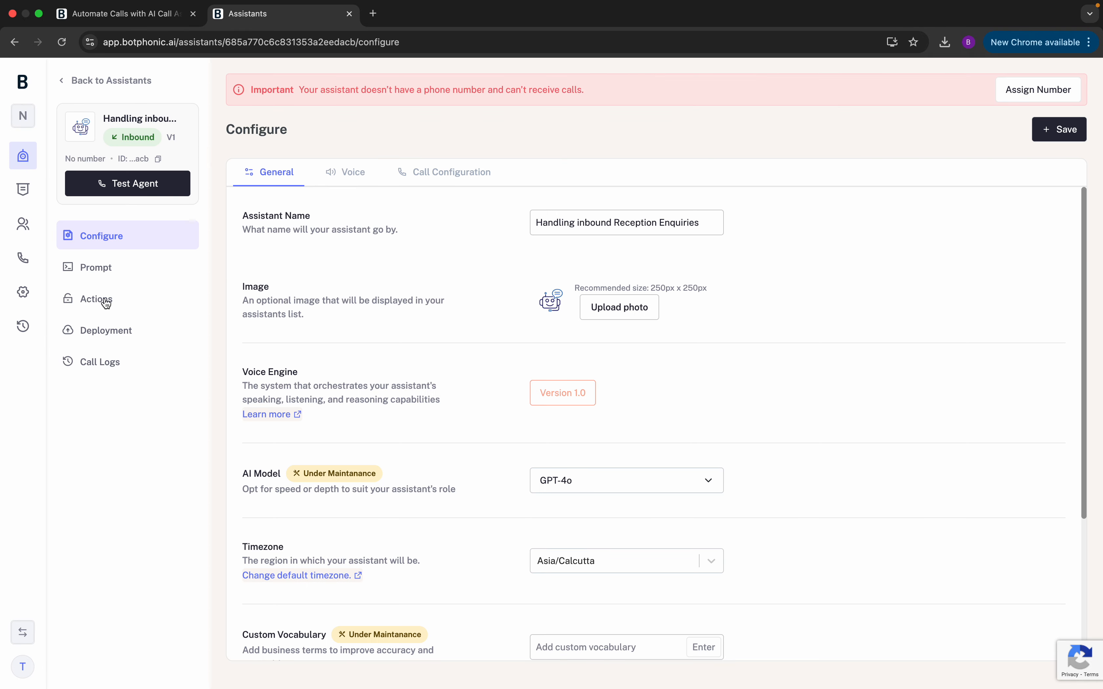
{"action": "left_click", "coordinate": [106, 304]}
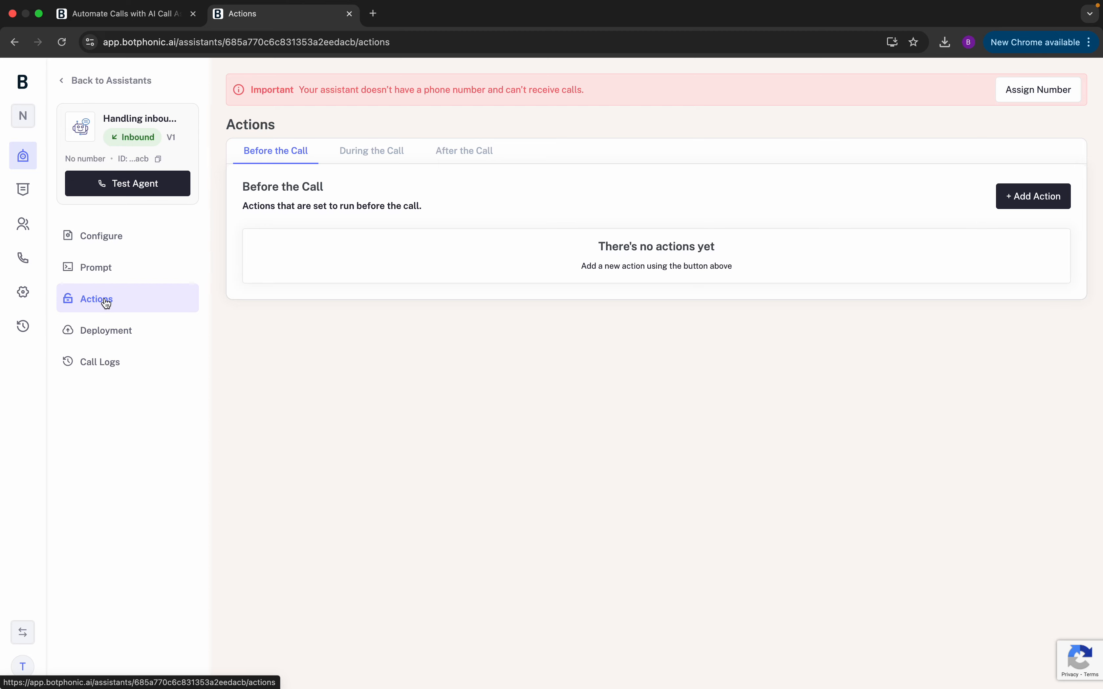
- Look over the United States phone numbers offered for purchase, then assign the already owned phone number to the assistant for deployment
{"action": "left_click", "coordinate": [147, 336]}
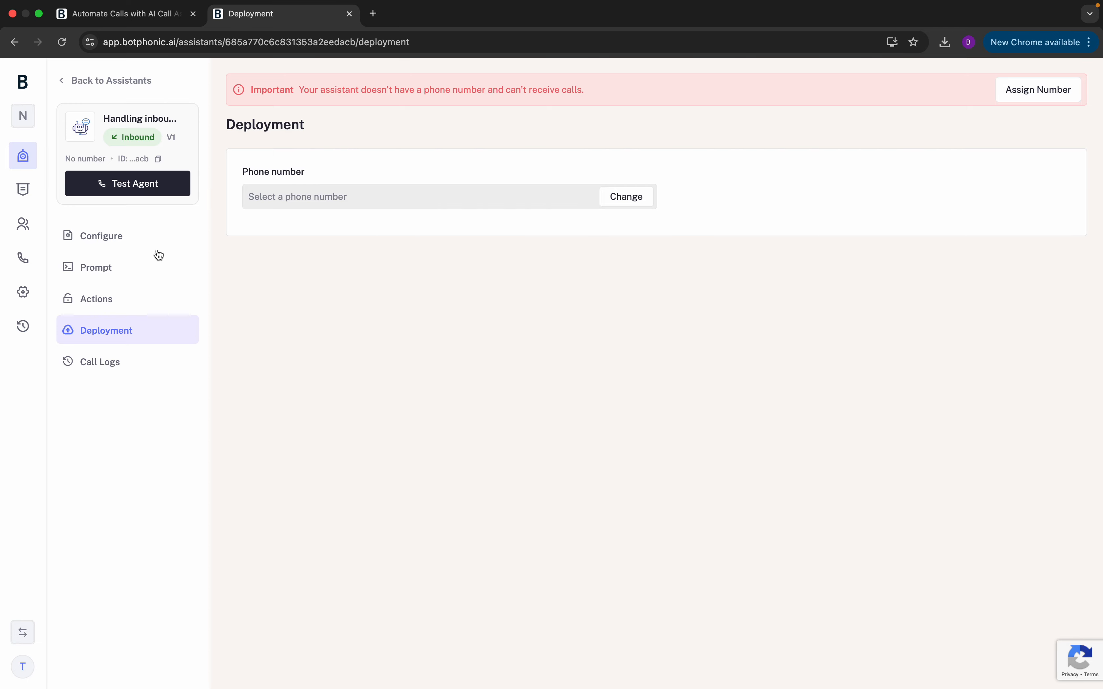
{"action": "left_click", "coordinate": [631, 203]}
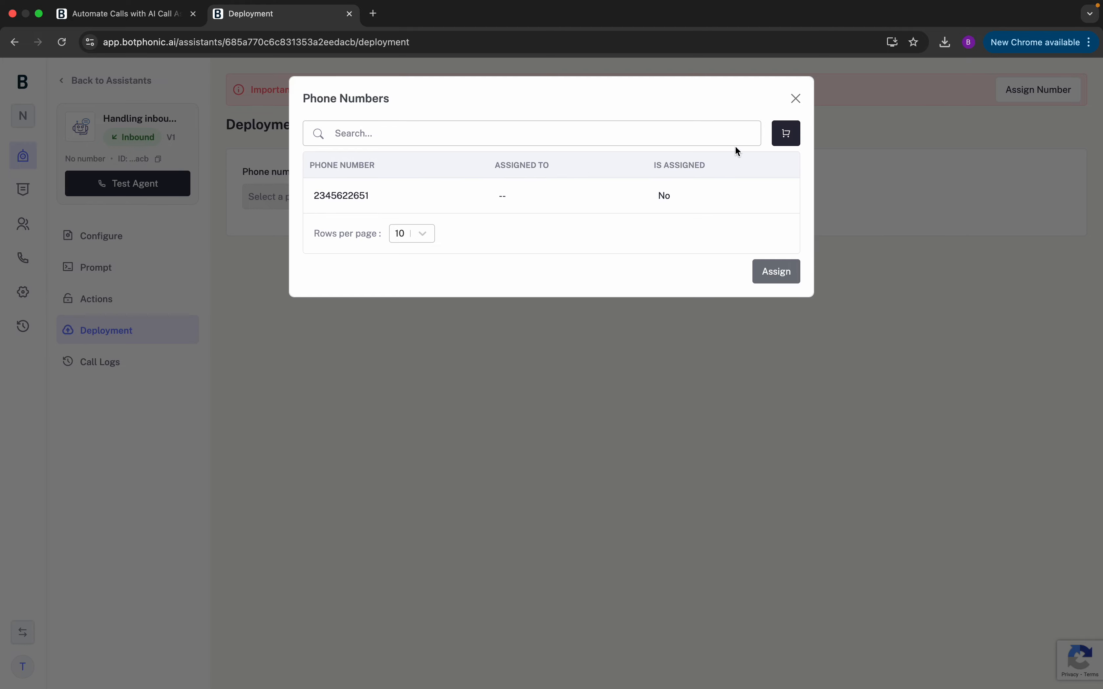
{"action": "left_click", "coordinate": [786, 135]}
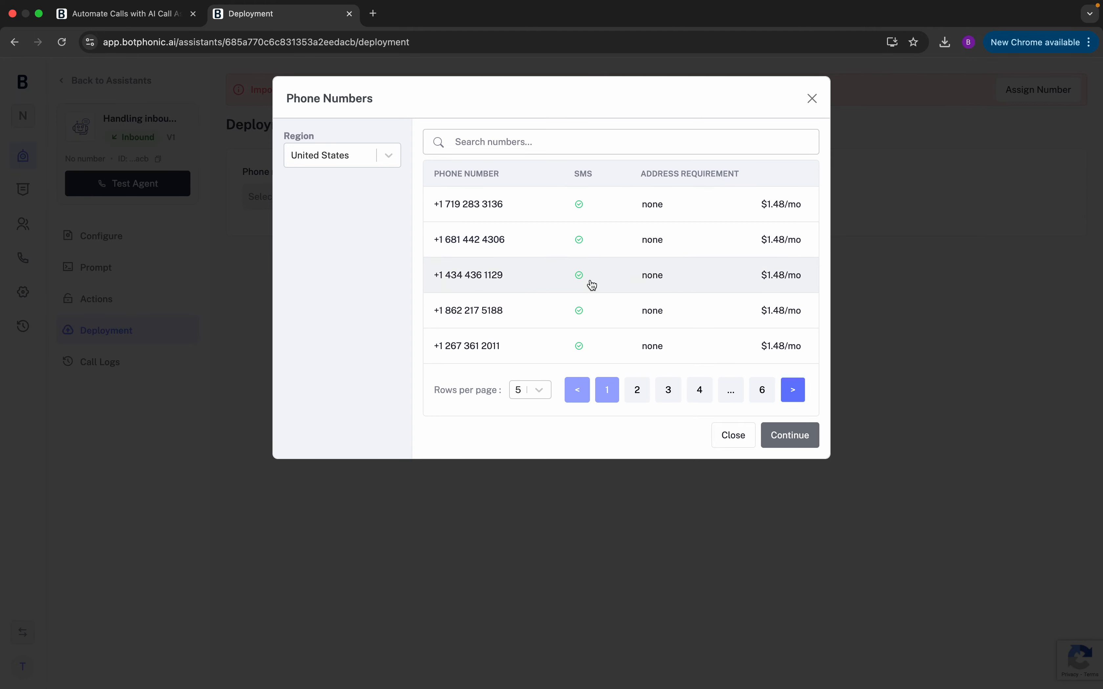
{"action": "left_click", "coordinate": [814, 102]}
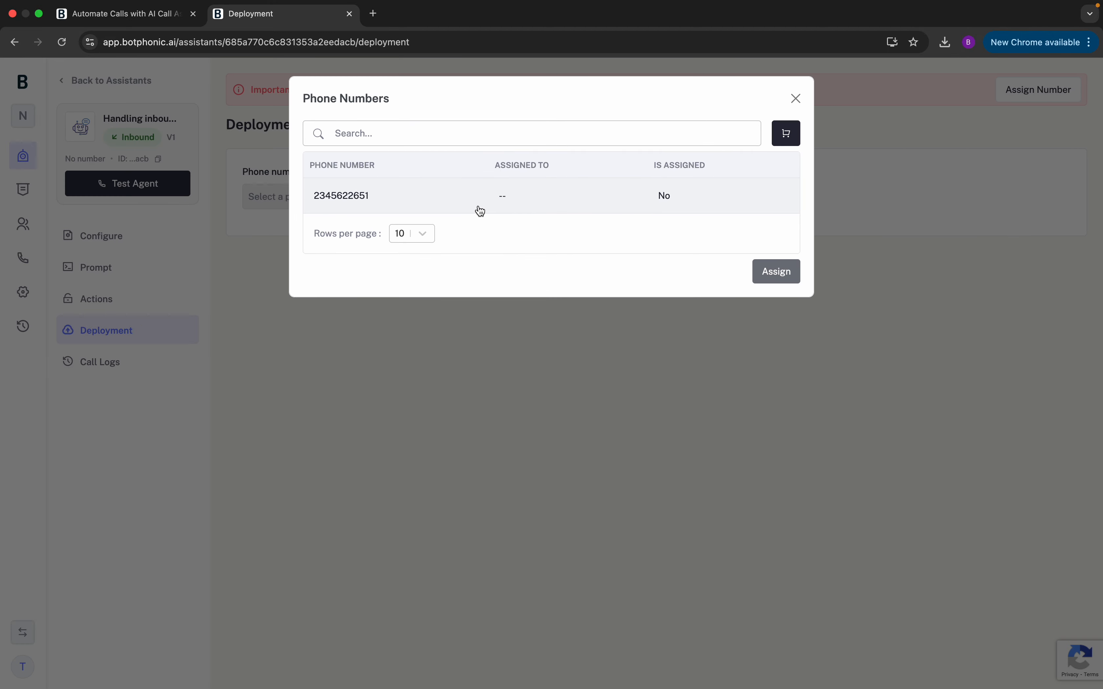
{"action": "left_click", "coordinate": [393, 205]}
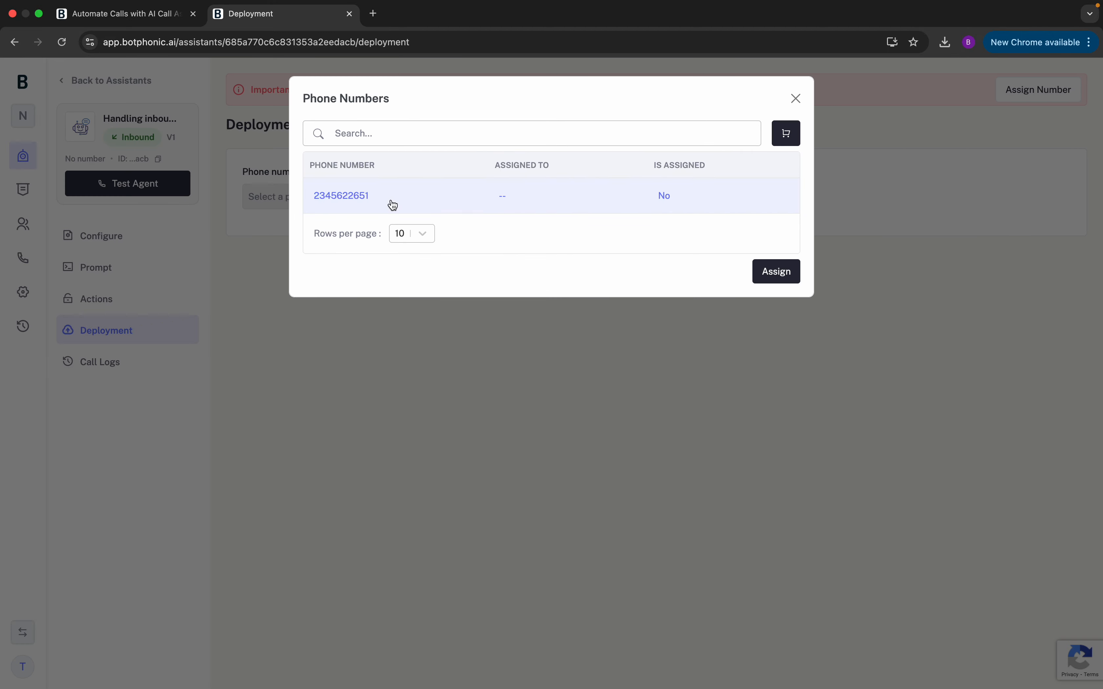
{"action": "left_click", "coordinate": [778, 271]}
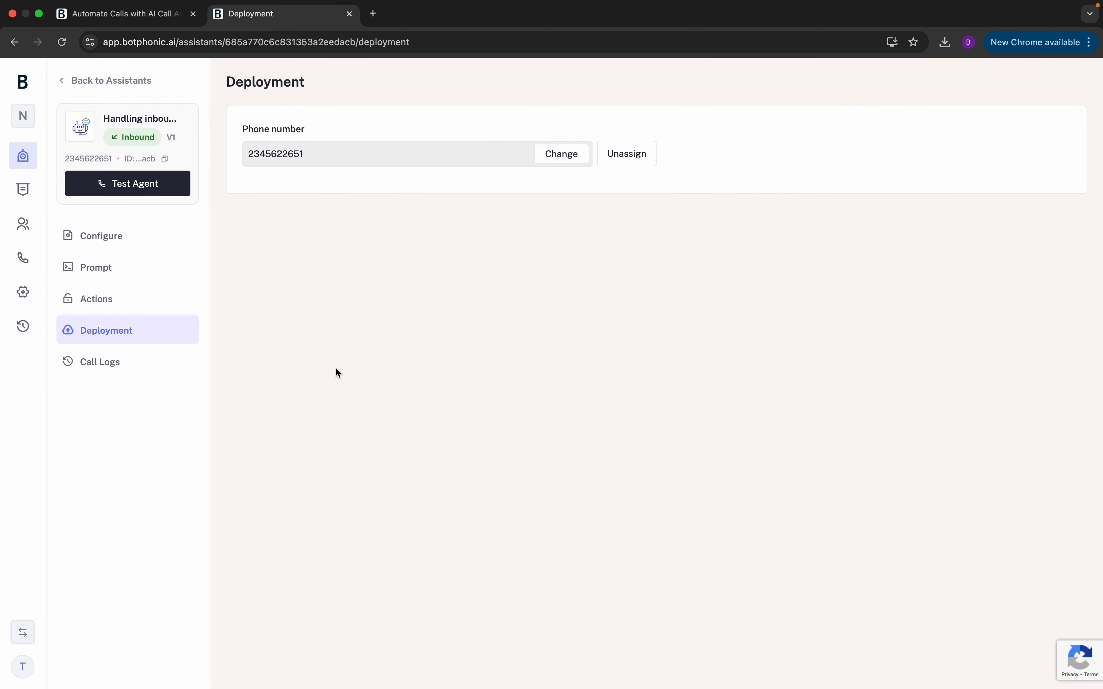
- Revisit the assistant's general configuration and check its deployment settings
{"action": "left_click", "coordinate": [114, 236]}
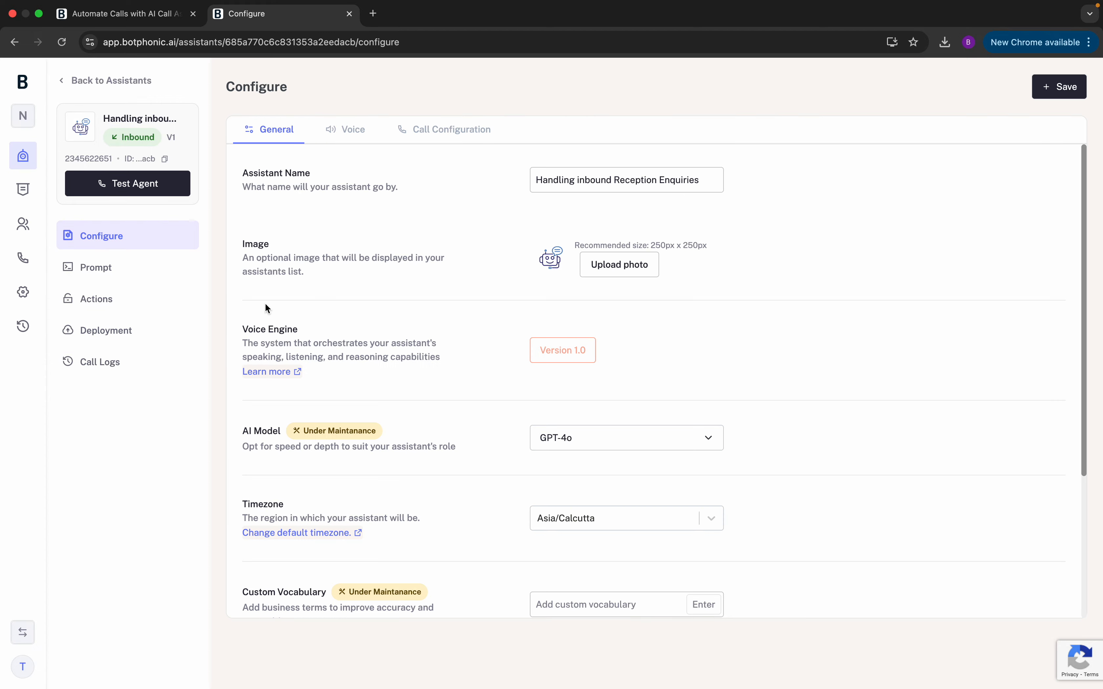
{"action": "left_click", "coordinate": [105, 331]}
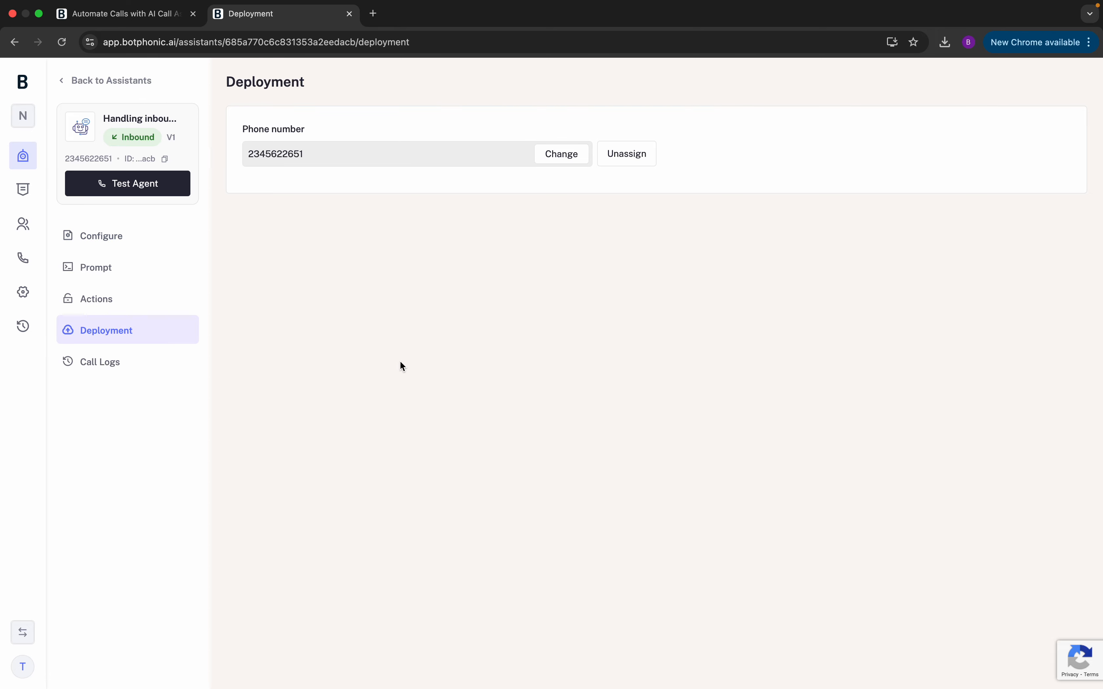